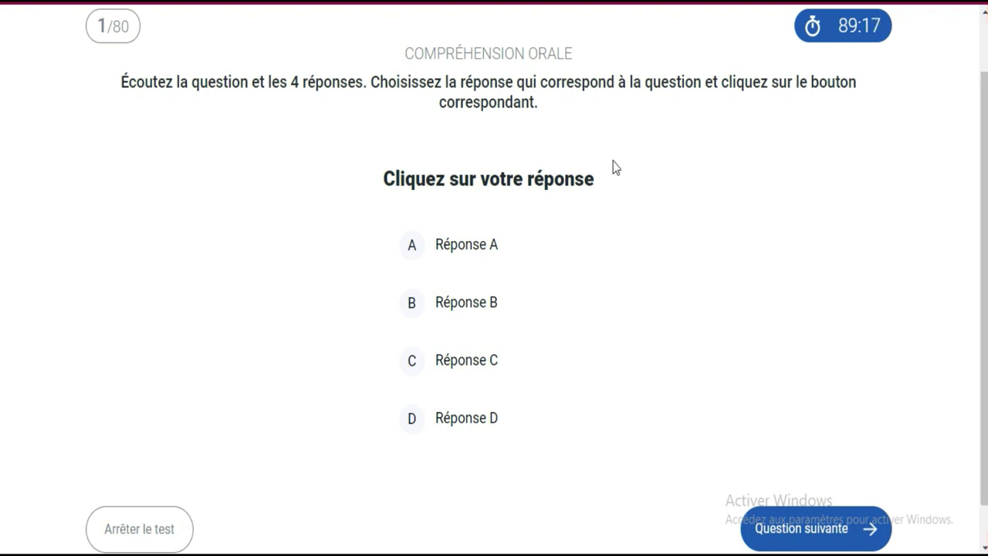
Answer the first TCF listening question with Réponse C and advance to question 2.
{"action": "left_click", "coordinate": [466, 362]}
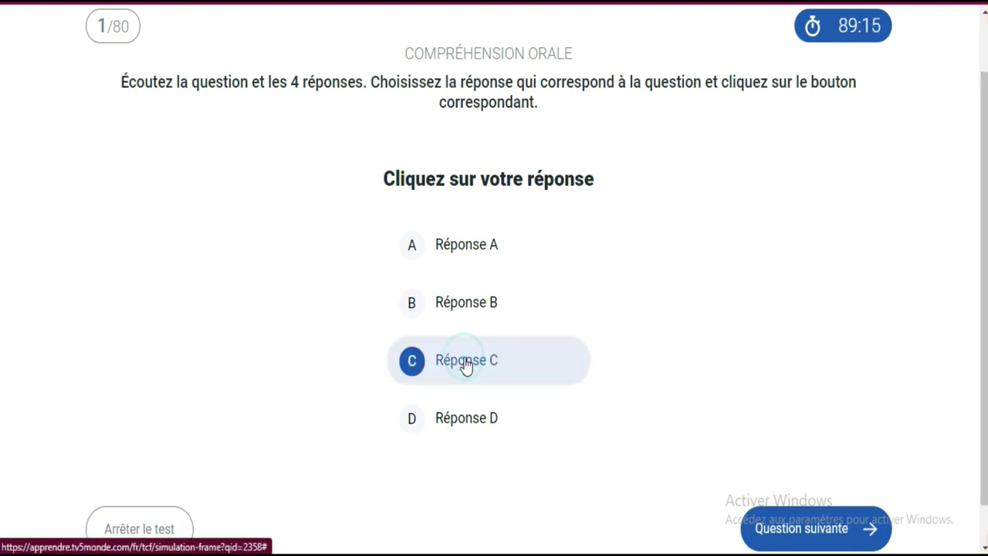
{"action": "left_click", "coordinate": [816, 528]}
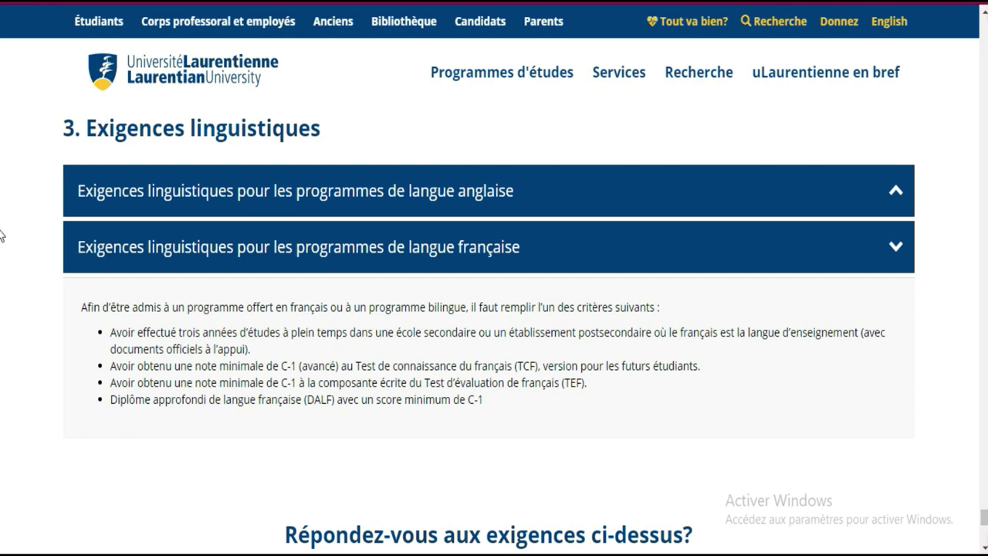
Scroll to the end of the admissions page and open 'Présentez une demande d'admission maintenant'.
{"action": "left_click", "coordinate": [985, 222]}
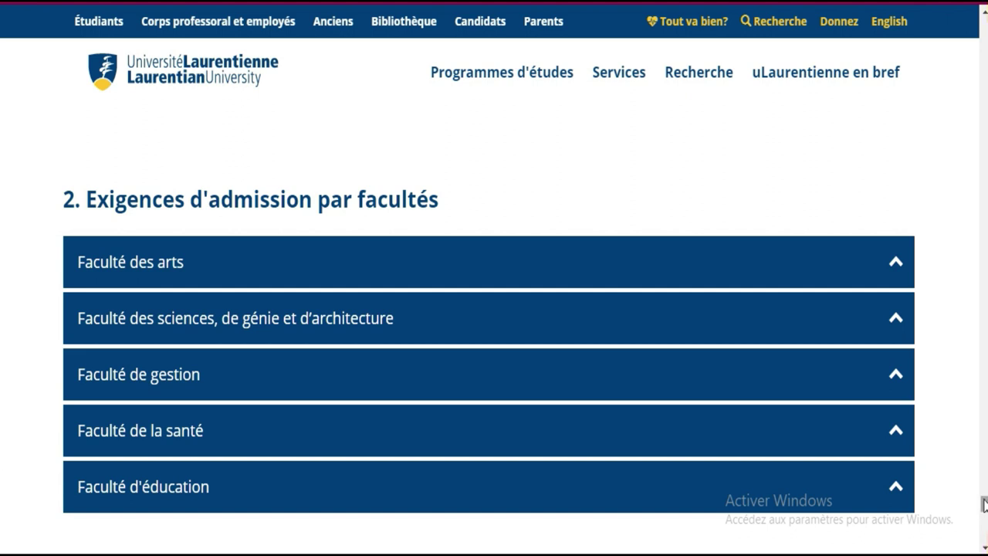
{"action": "left_click_drag", "start_coordinate": [985, 505], "coordinate": [984, 540]}
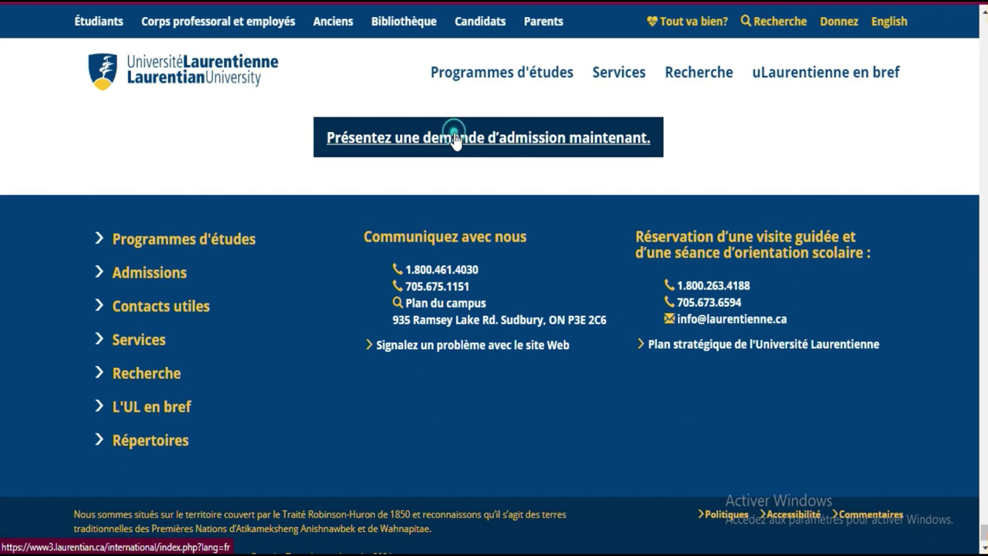
{"action": "left_click", "coordinate": [456, 140]}
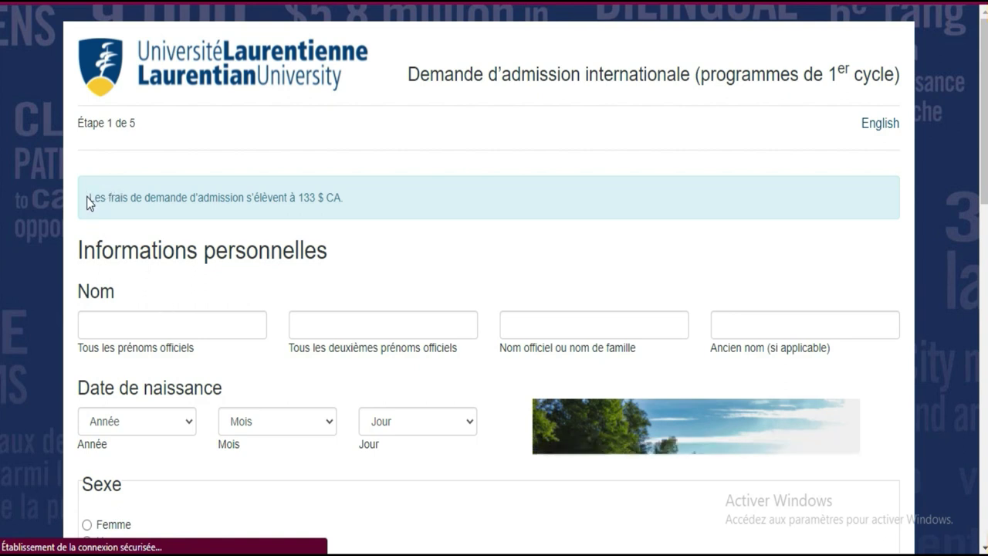
Enter the applicant's first and last names, leaving the middle and former name fields empty.
{"action": "left_click_drag", "start_coordinate": [86, 197], "coordinate": [351, 203]}
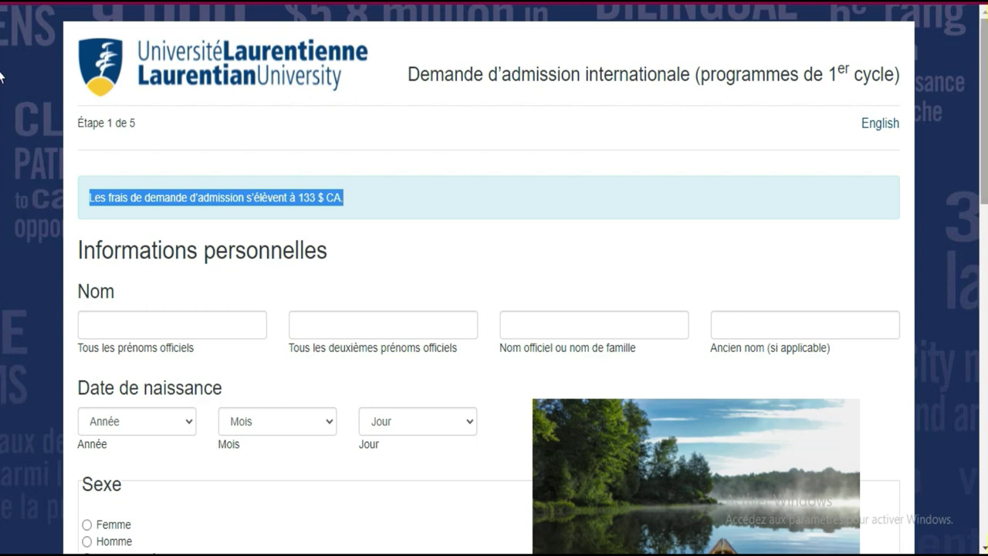
{"action": "scroll", "coordinate": [0, 75], "scroll_direction": "down", "scroll_amount": 3}
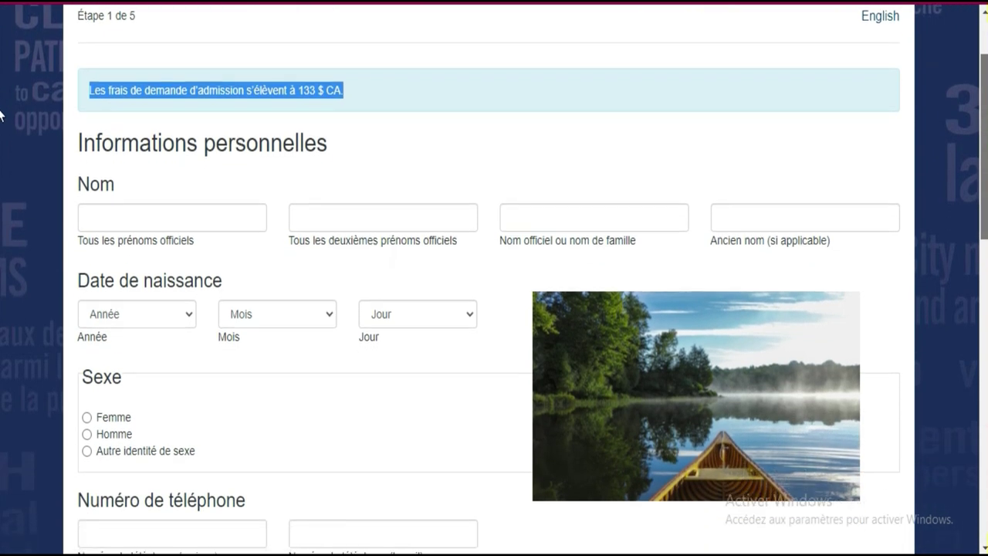
{"action": "scroll", "coordinate": [0, 128], "scroll_direction": "down", "scroll_amount": 1}
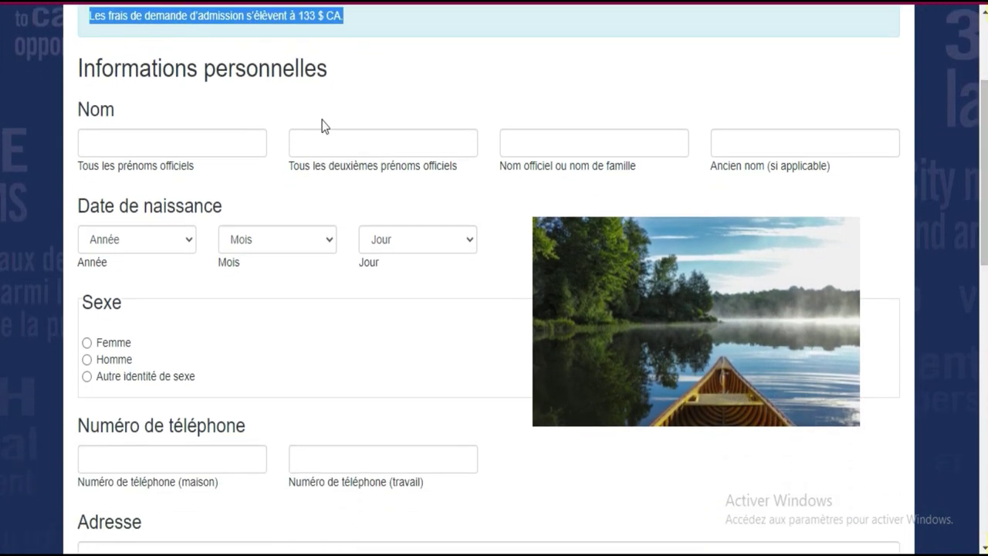
{"action": "left_click", "coordinate": [229, 146]}
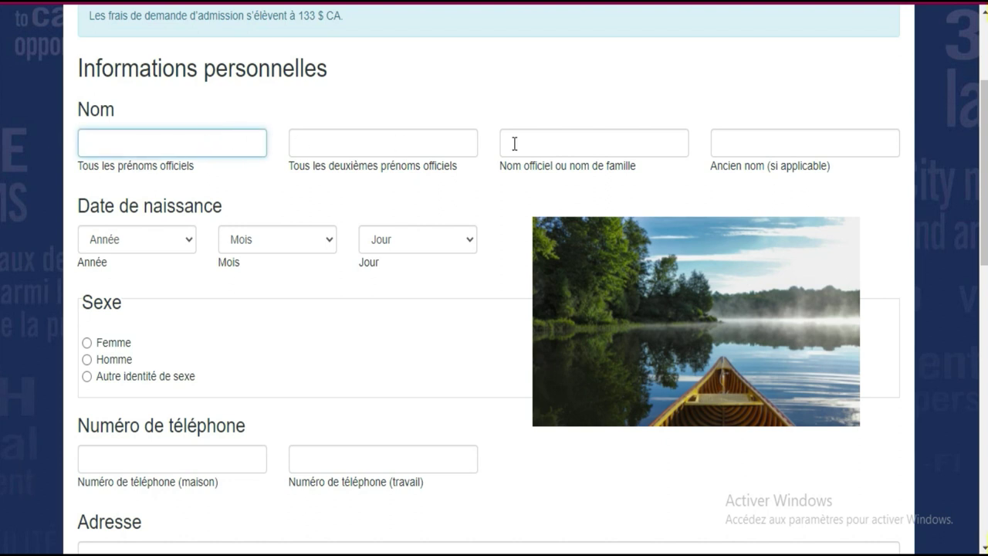
{"action": "left_click", "coordinate": [233, 140]}
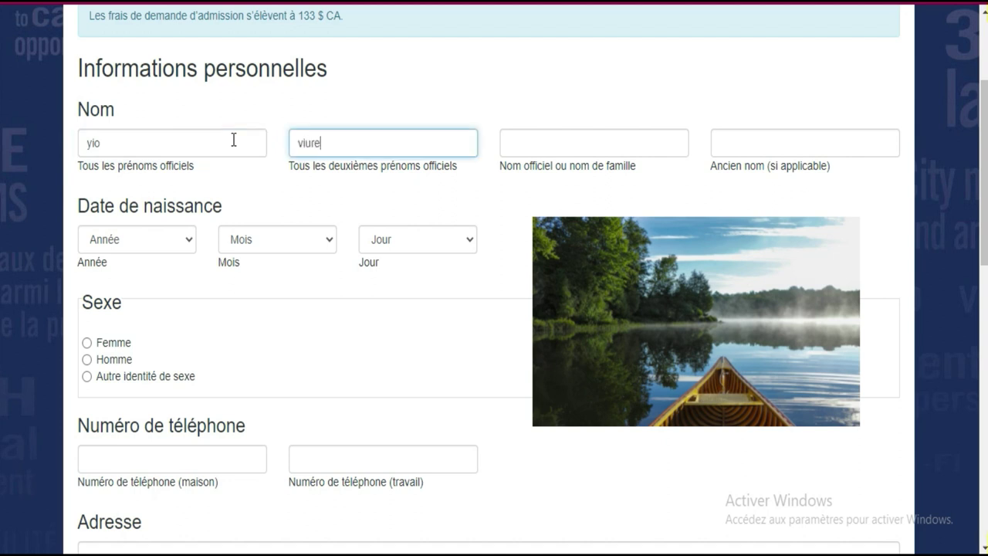
{"action": "key", "text": "Tab"}
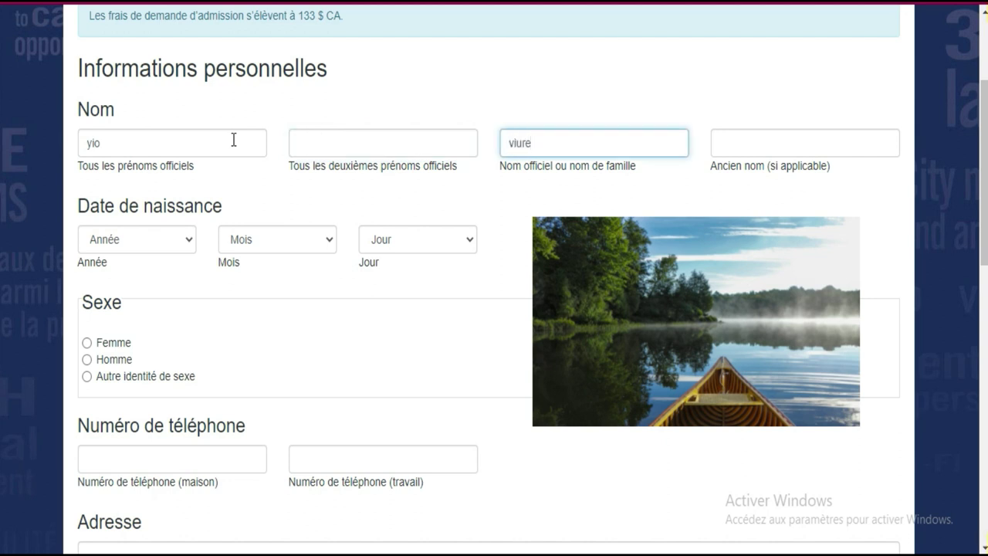
{"action": "key", "text": "Tab"}
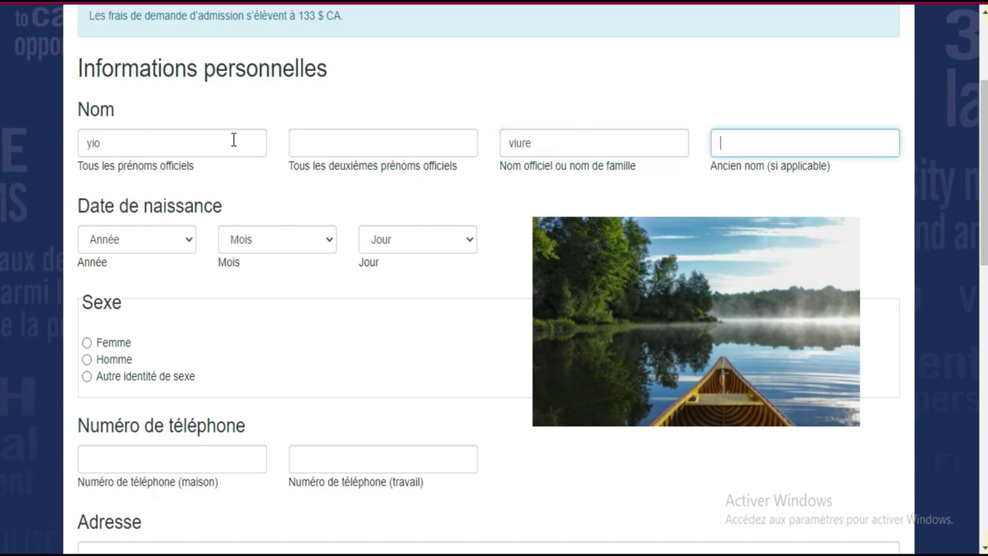
{"action": "key", "text": "Tab"}
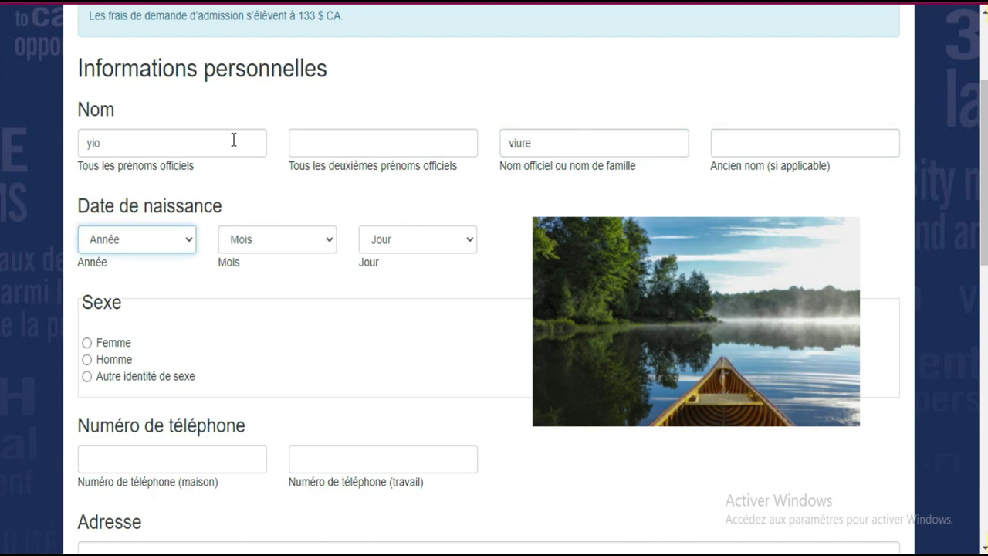
Set the birth date to Année 2003, Mois 2, Jour 3 and the sex to Homme.
{"action": "left_click", "coordinate": [186, 247]}
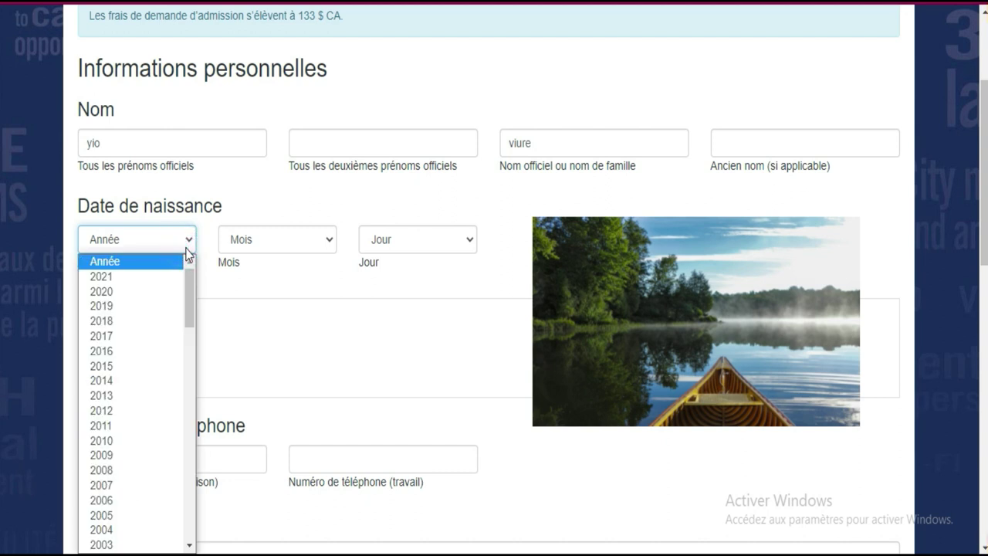
{"action": "left_click", "coordinate": [154, 545]}
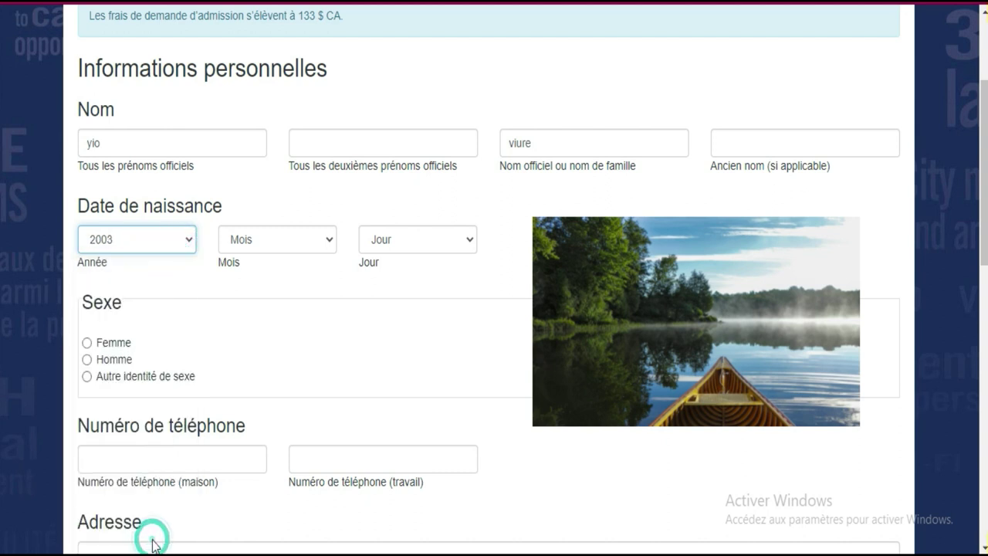
{"action": "left_click", "coordinate": [314, 244]}
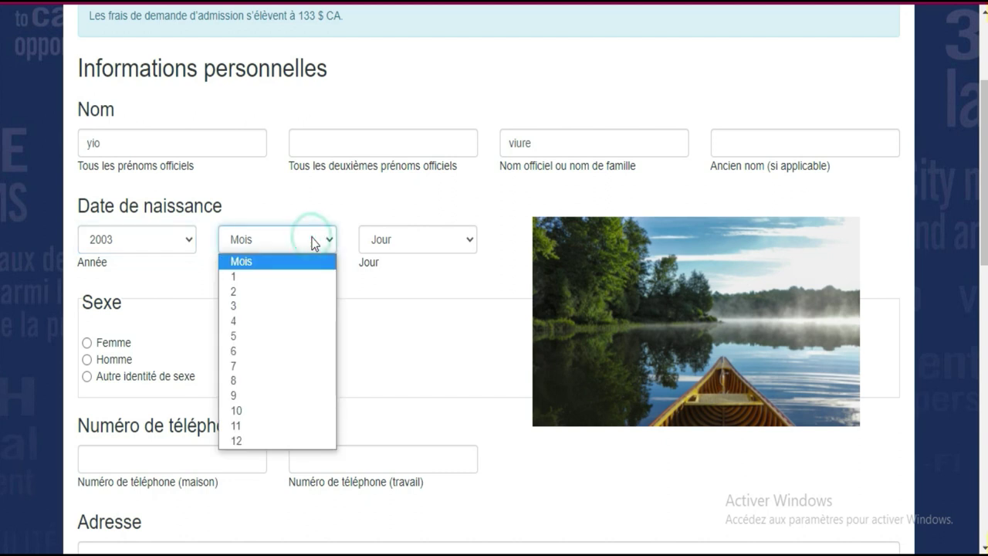
{"action": "left_click", "coordinate": [285, 294]}
{"action": "left_click", "coordinate": [409, 232]}
{"action": "left_click", "coordinate": [385, 305]}
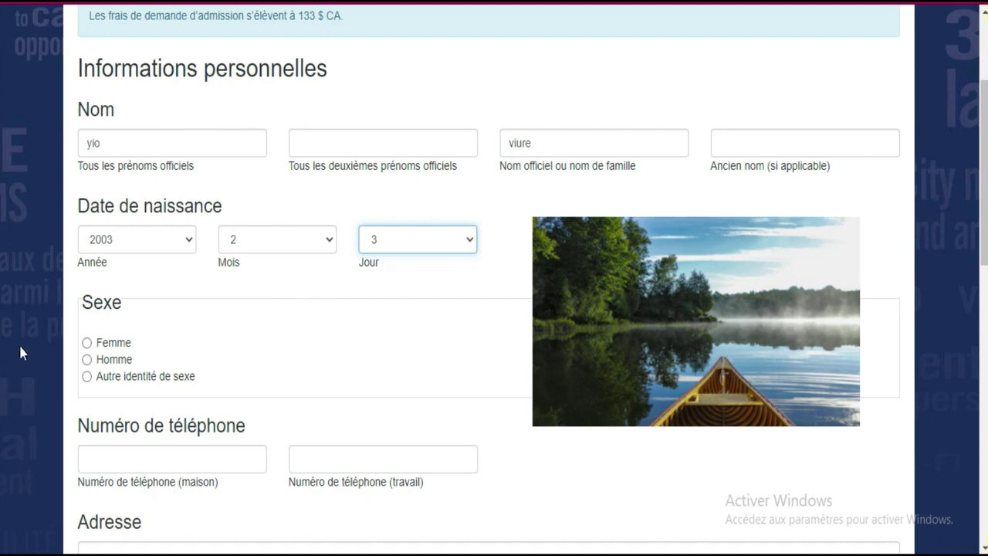
{"action": "left_click", "coordinate": [87, 359]}
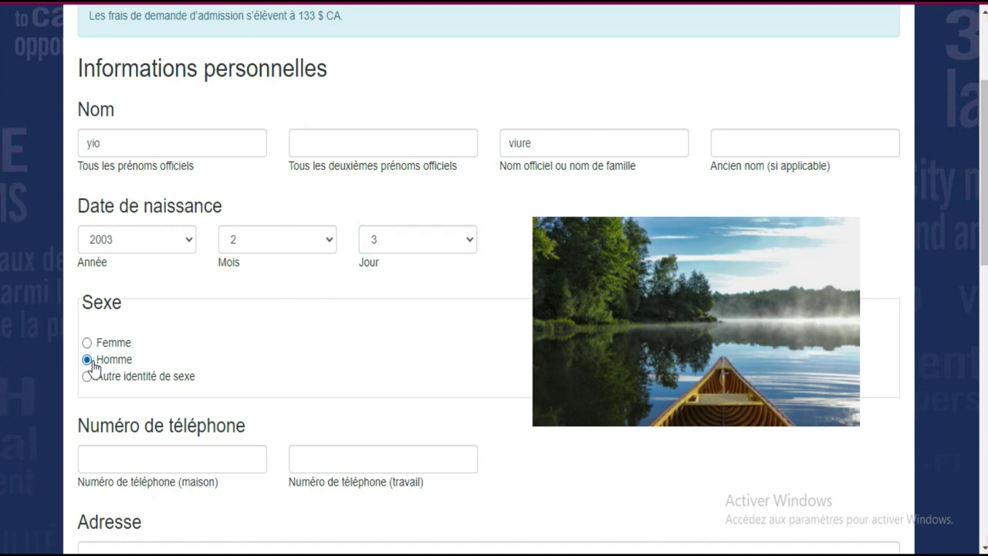
{"action": "scroll", "coordinate": [861, 281], "scroll_direction": "down", "scroll_amount": 3}
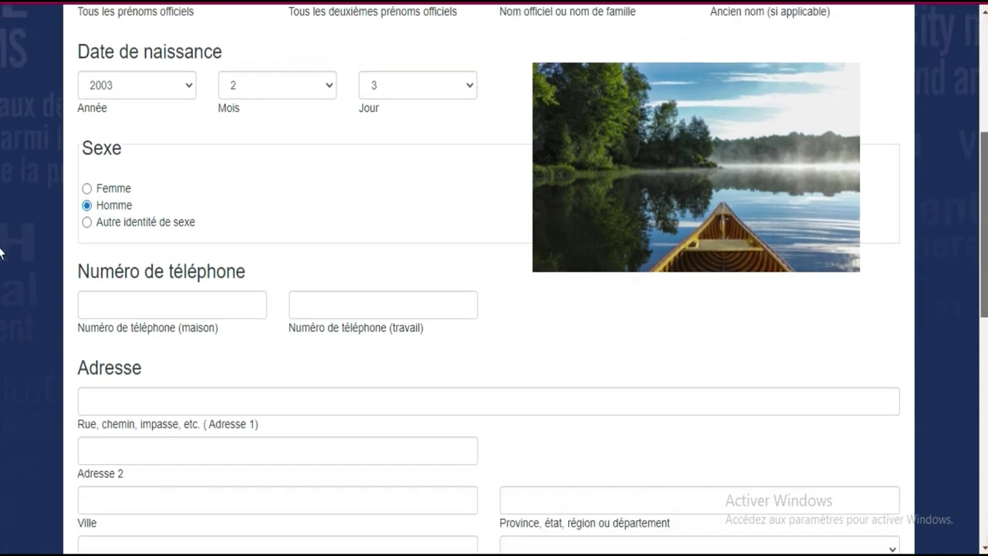
Enter the applicant's home phone number and paste the same number into the work phone field.
{"action": "left_click", "coordinate": [168, 230]}
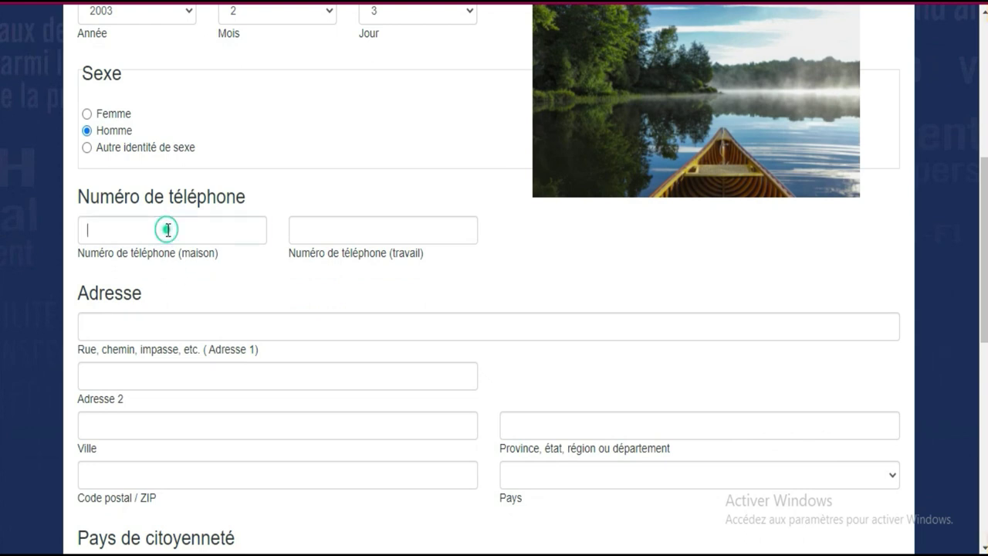
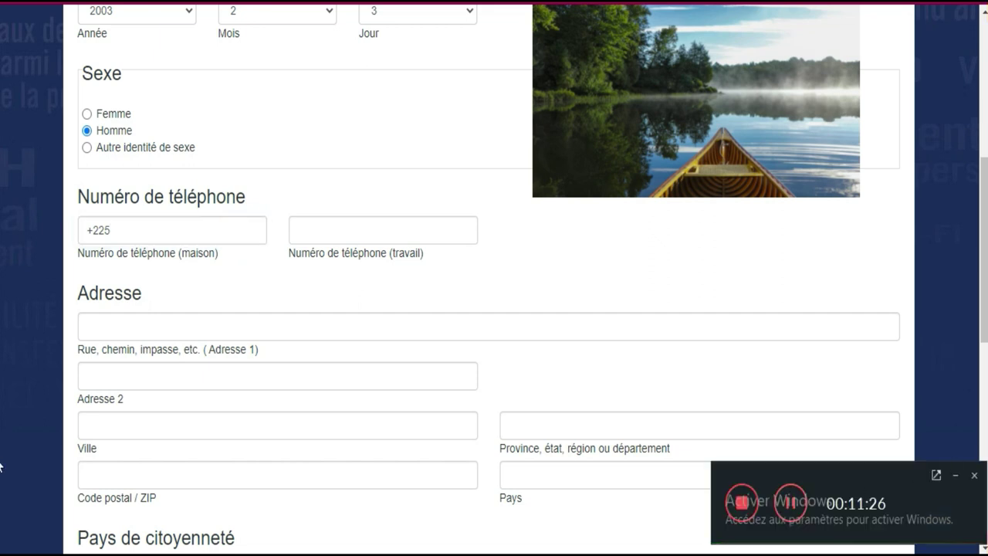
{"action": "left_click", "coordinate": [956, 478]}
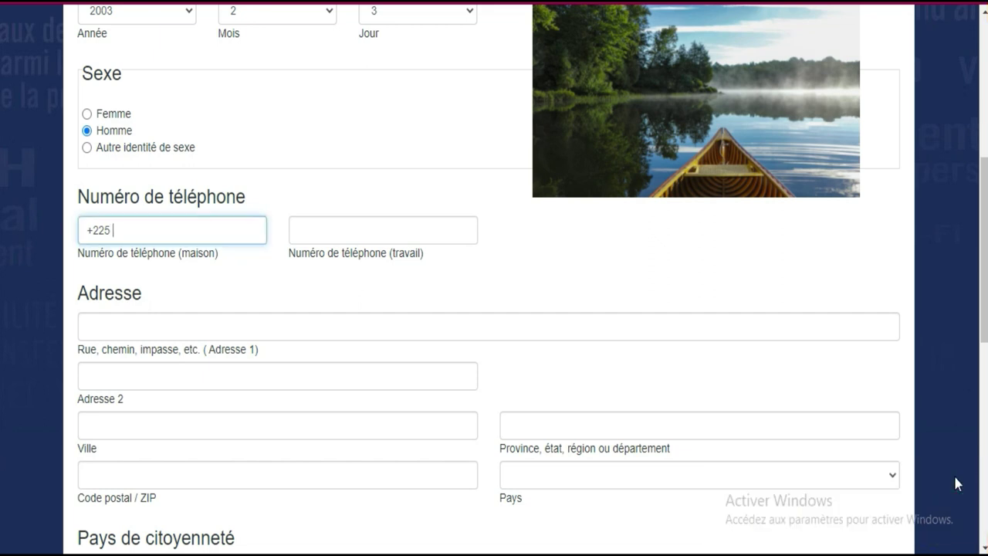
{"action": "double_click", "coordinate": [163, 230]}
{"action": "left_click_drag", "start_coordinate": [101, 230], "coordinate": [88, 228]}
{"action": "key", "text": "ctrl+c"}
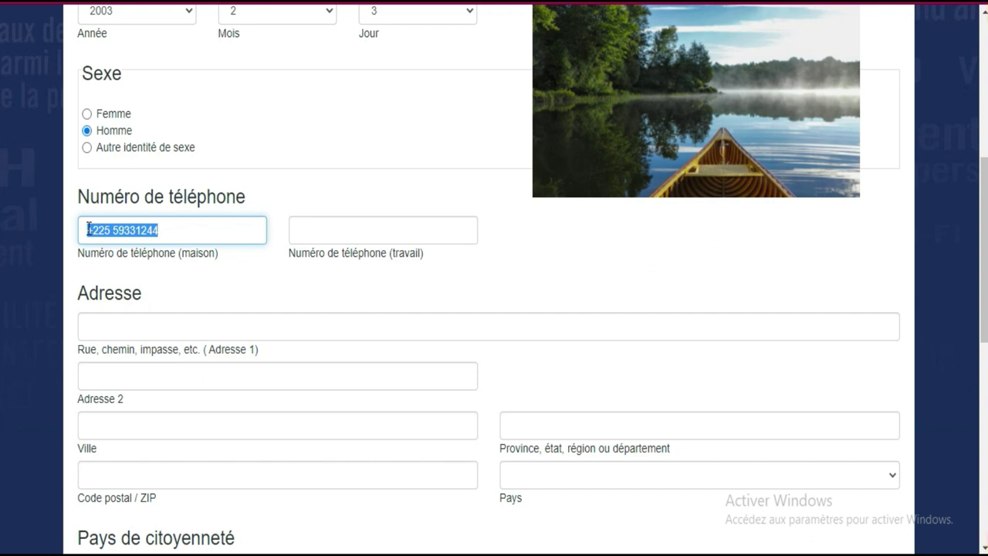
{"action": "left_click", "coordinate": [336, 229]}
{"action": "key", "text": "ctrl+v"}
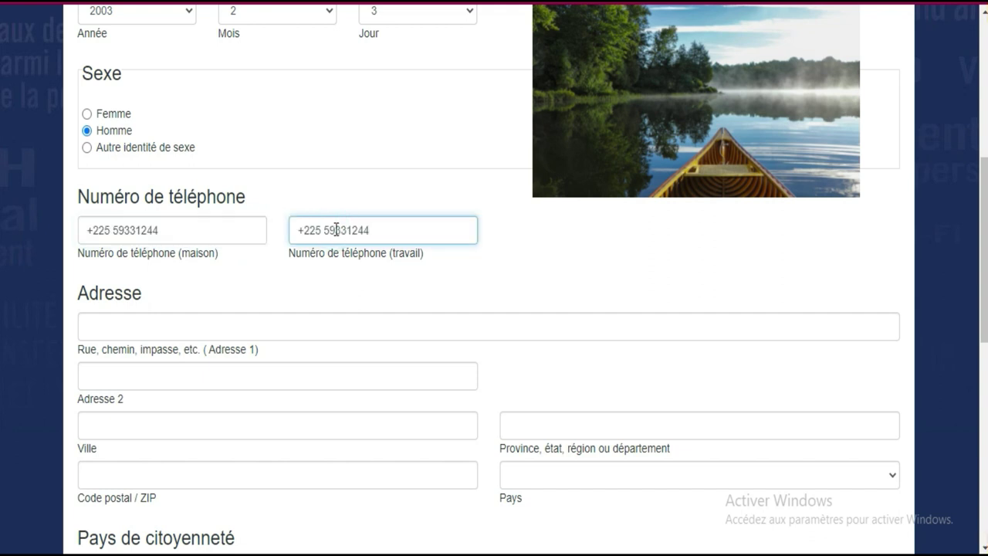
{"action": "scroll", "coordinate": [2, 224], "scroll_direction": "down", "scroll_amount": 3}
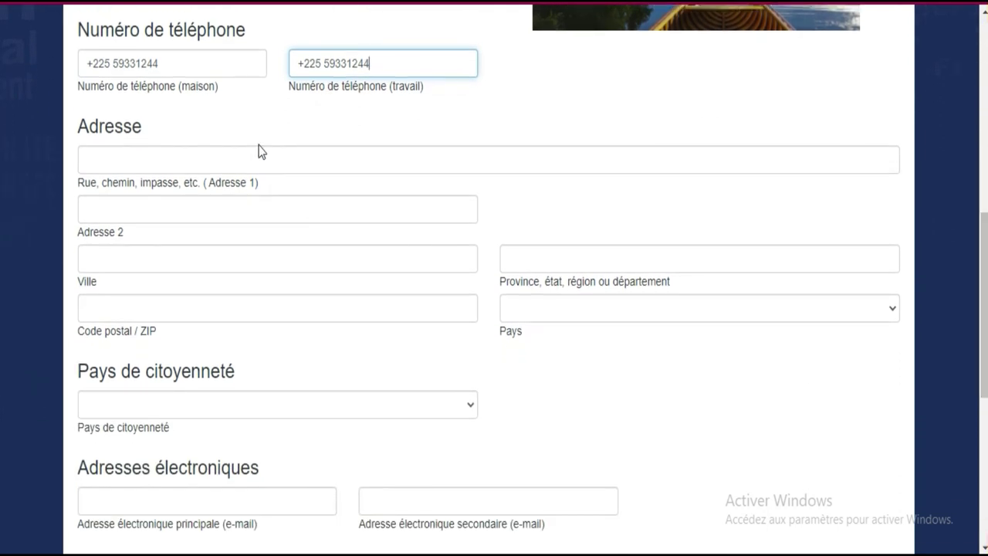
Enter the two street lines of the applicant's home address.
{"action": "left_click", "coordinate": [258, 159]}
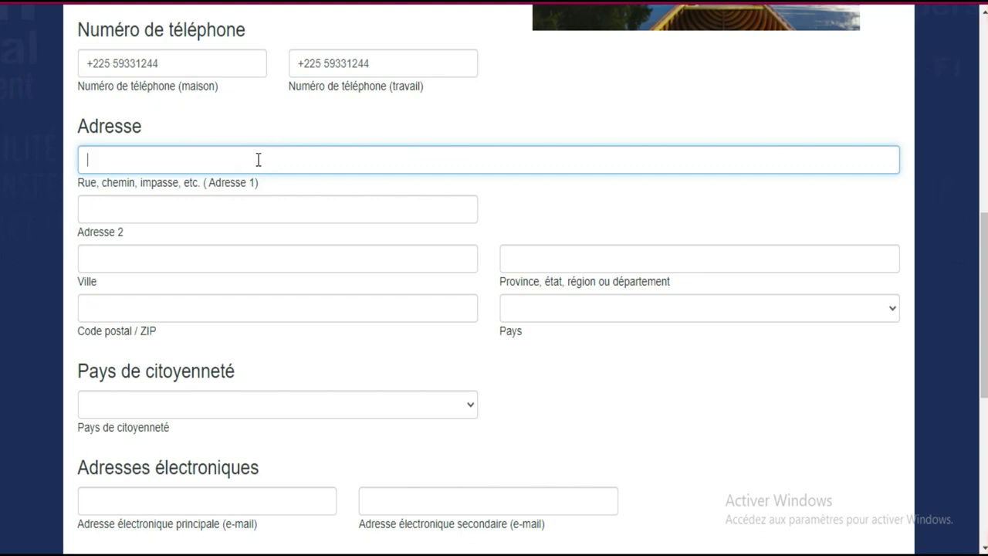
{"action": "left_click", "coordinate": [257, 205]}
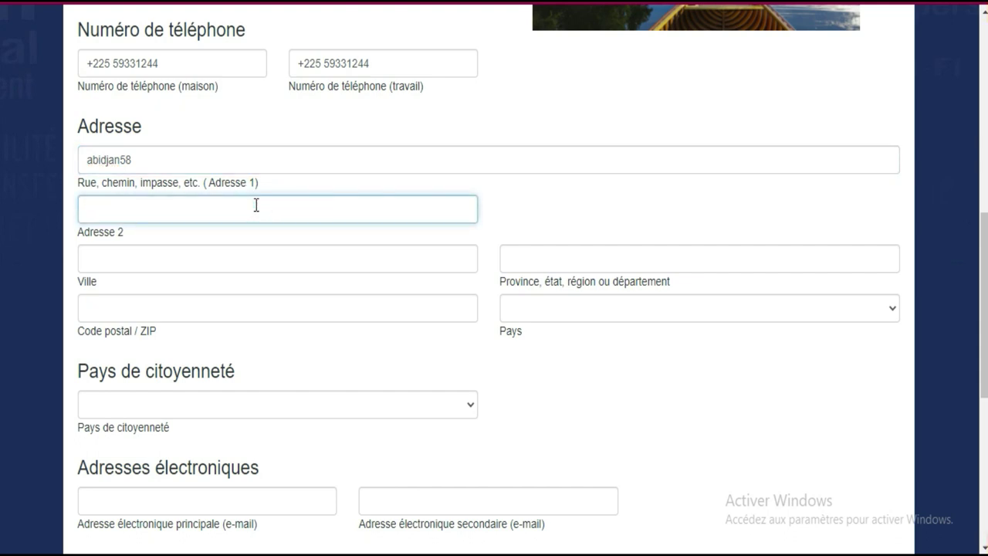
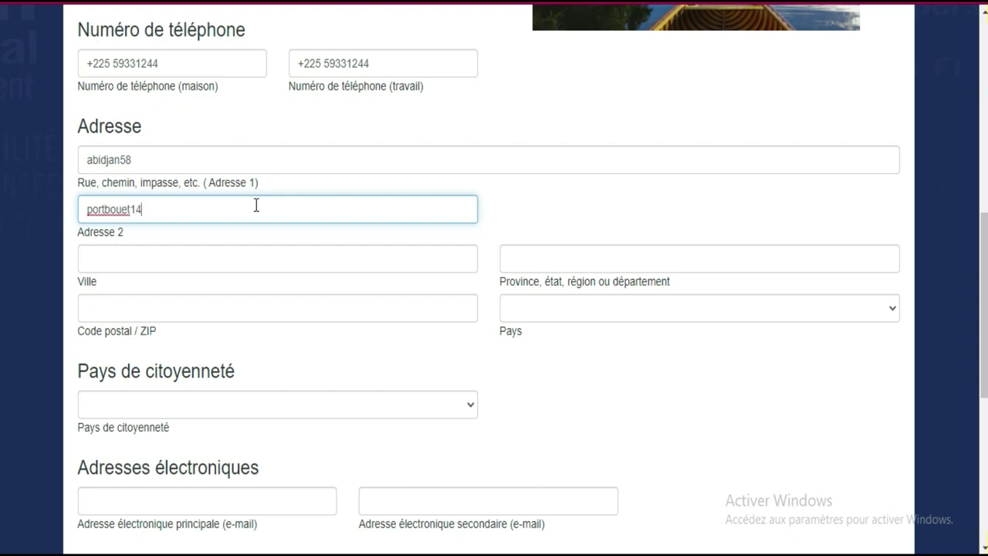
Fill in the address's city, province and postal code.
{"action": "left_click", "coordinate": [265, 261]}
{"action": "type", "text": "abidjan"}
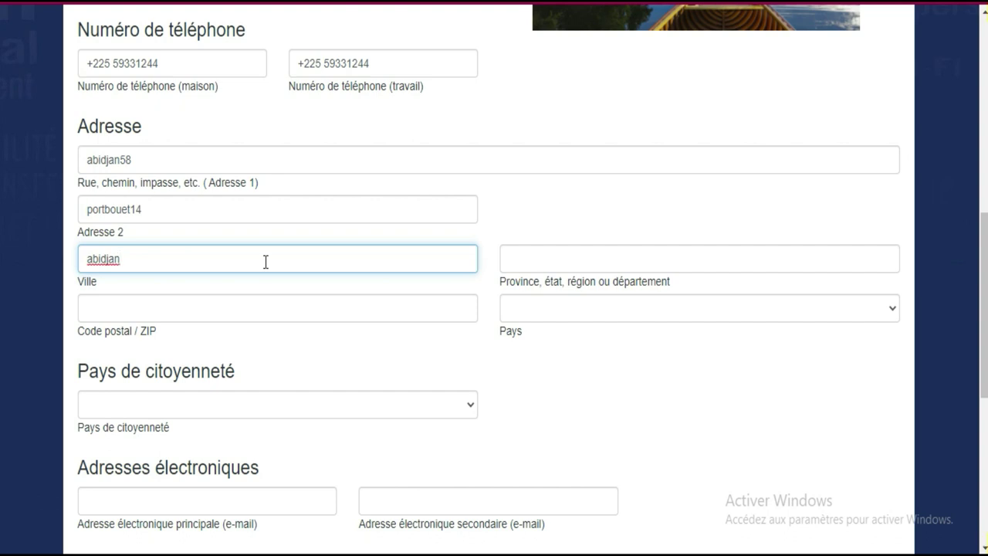
{"action": "key", "text": "Tab"}
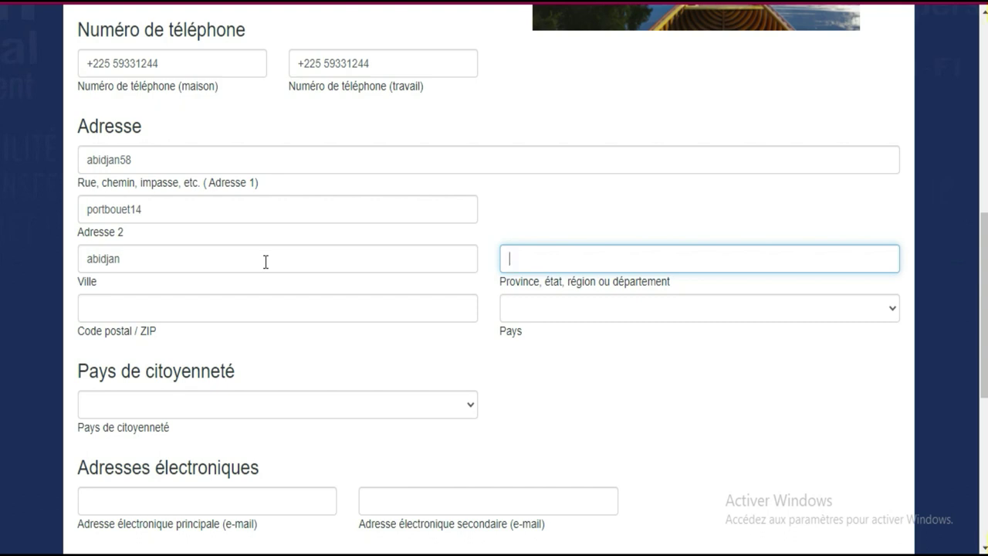
{"action": "type", "text": "lagune"}
{"action": "key", "text": "Tab"}
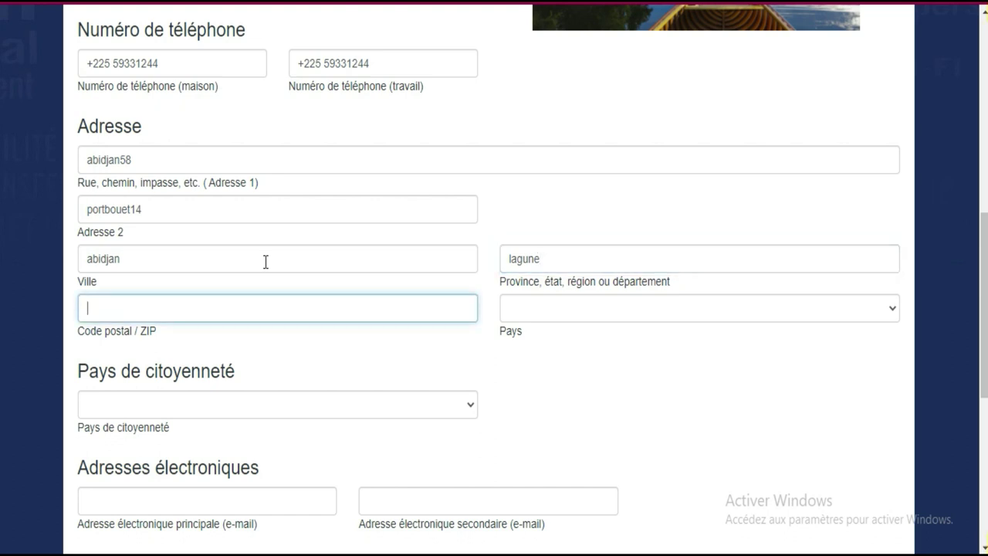
{"action": "type", "text": "005"}
{"action": "key", "text": "Tab"}
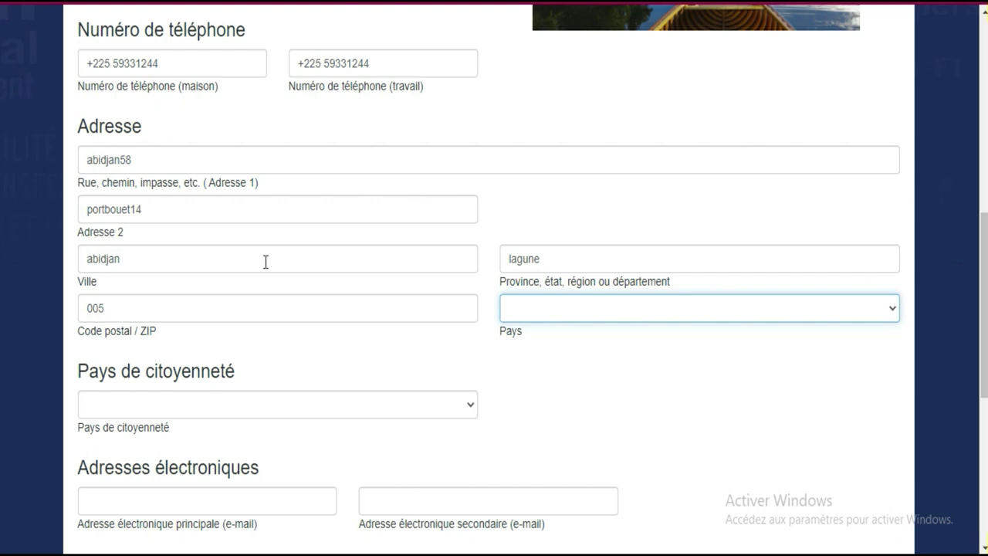
Set the address country to Côte D in the Pays list.
{"action": "left_click", "coordinate": [840, 319]}
{"action": "key", "text": "c"}
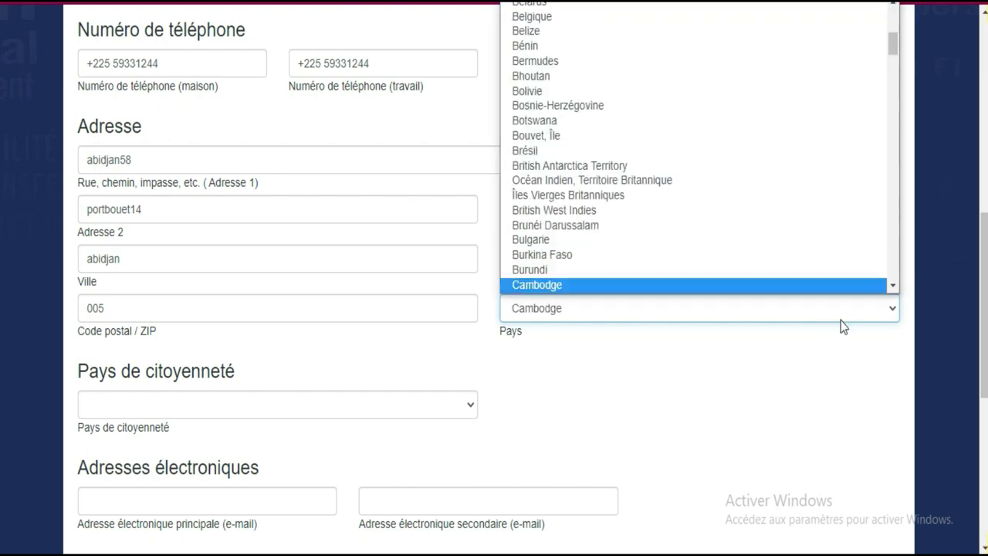
{"action": "left_click", "coordinate": [893, 285]}
{"action": "left_click_drag", "start_coordinate": [892, 285], "coordinate": [893, 285]}
{"action": "left_click", "coordinate": [893, 285]}
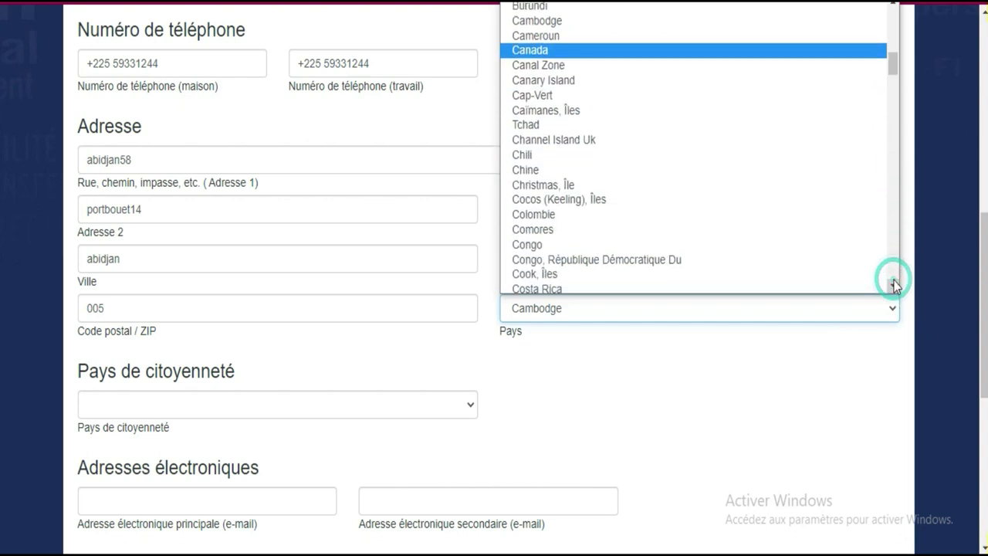
{"action": "left_click", "coordinate": [893, 285]}
{"action": "left_click", "coordinate": [892, 284]}
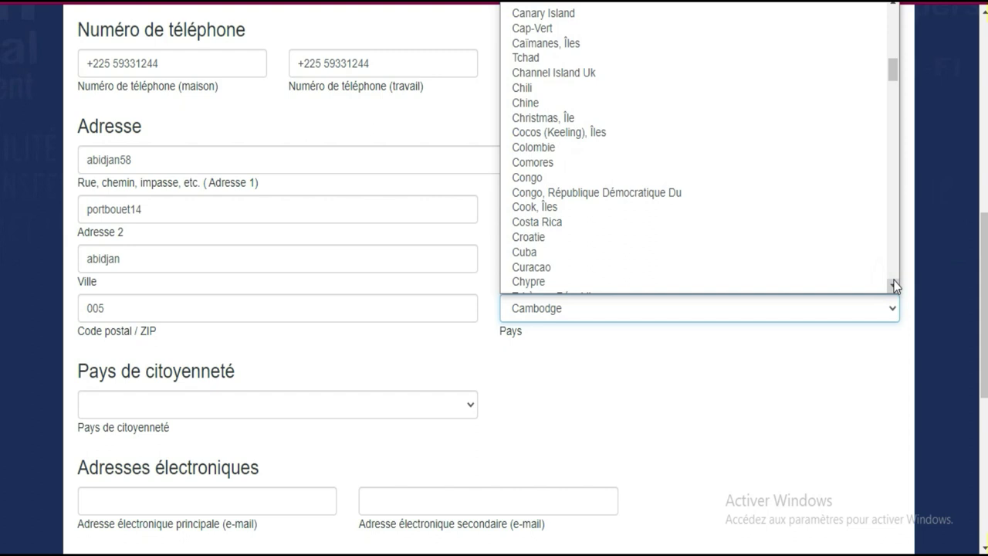
{"action": "left_click", "coordinate": [893, 284]}
{"action": "left_click", "coordinate": [893, 285]}
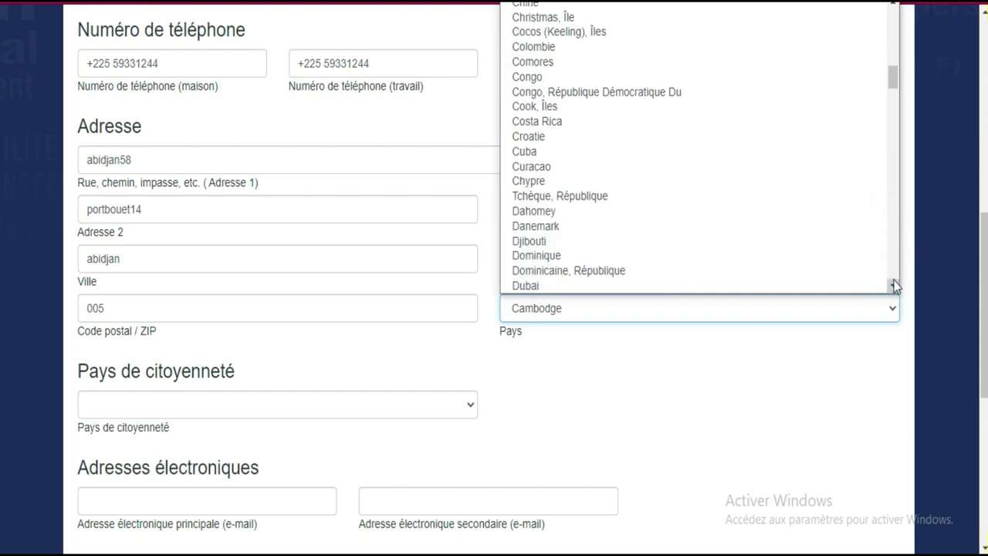
{"action": "left_click", "coordinate": [893, 285]}
{"action": "left_click", "coordinate": [893, 285]}
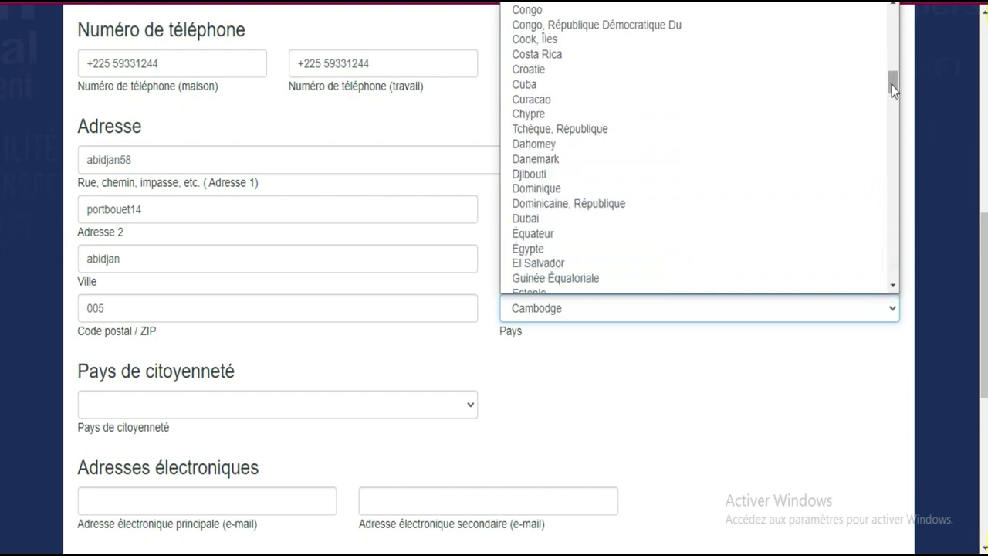
{"action": "left_click_drag", "start_coordinate": [891, 85], "coordinate": [892, 86]}
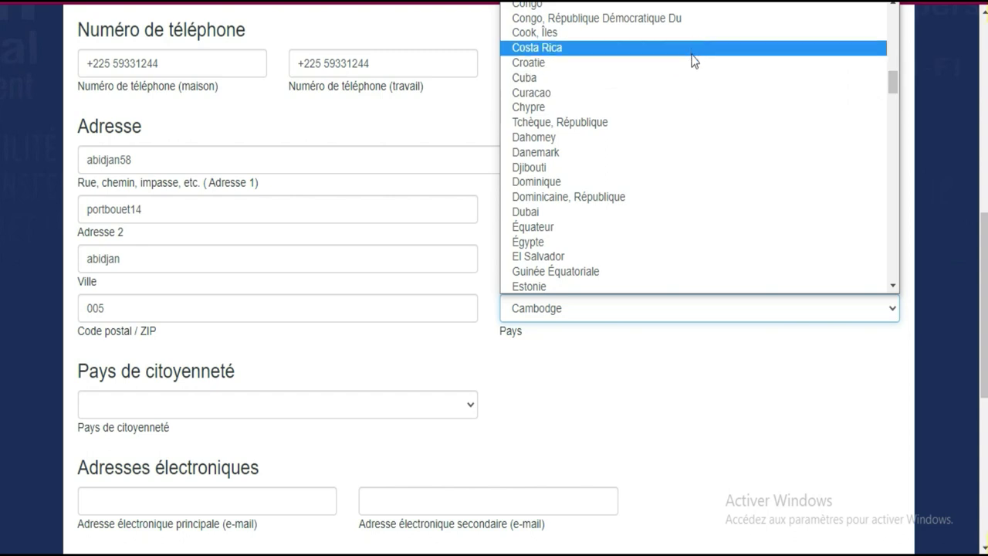
{"action": "key", "text": "i"}
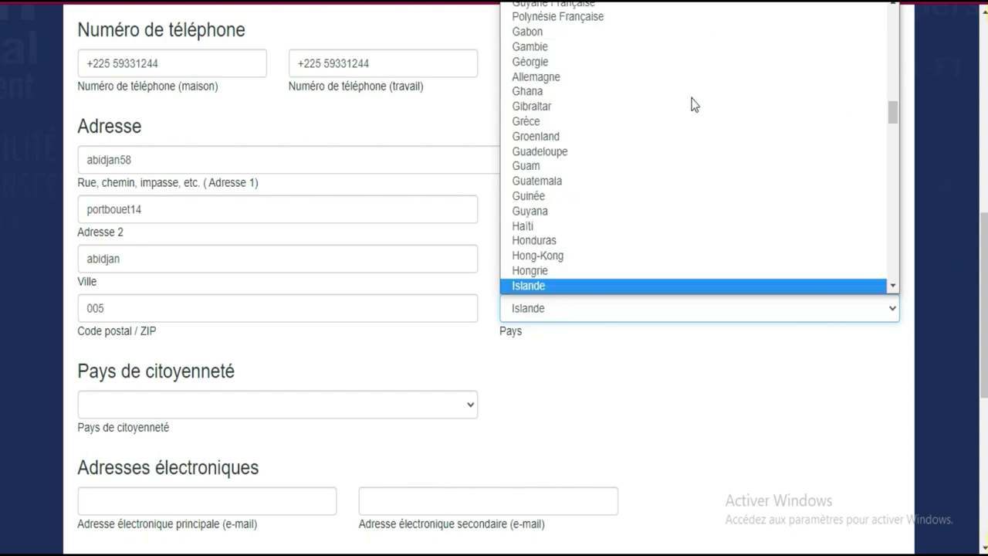
{"action": "left_click", "coordinate": [892, 287]}
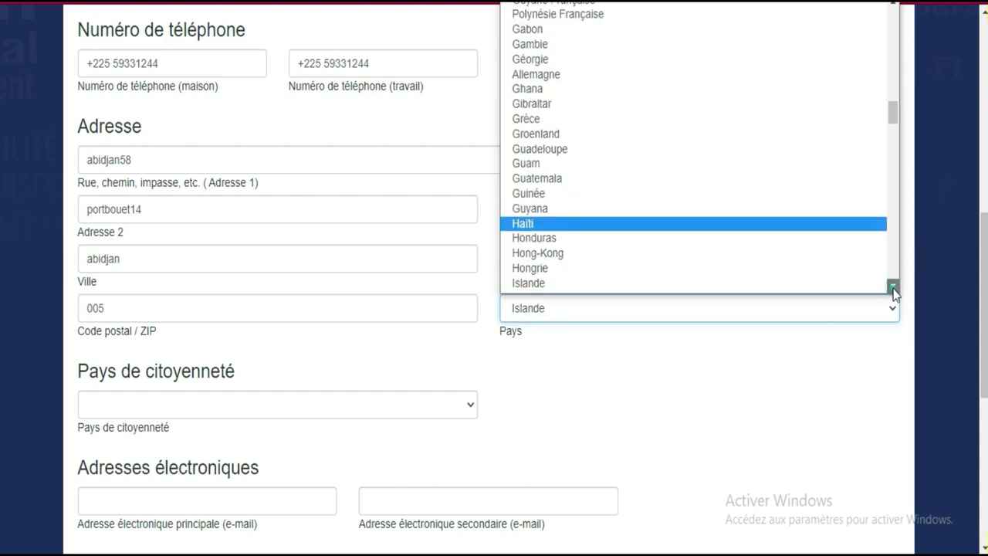
{"action": "left_click", "coordinate": [892, 287]}
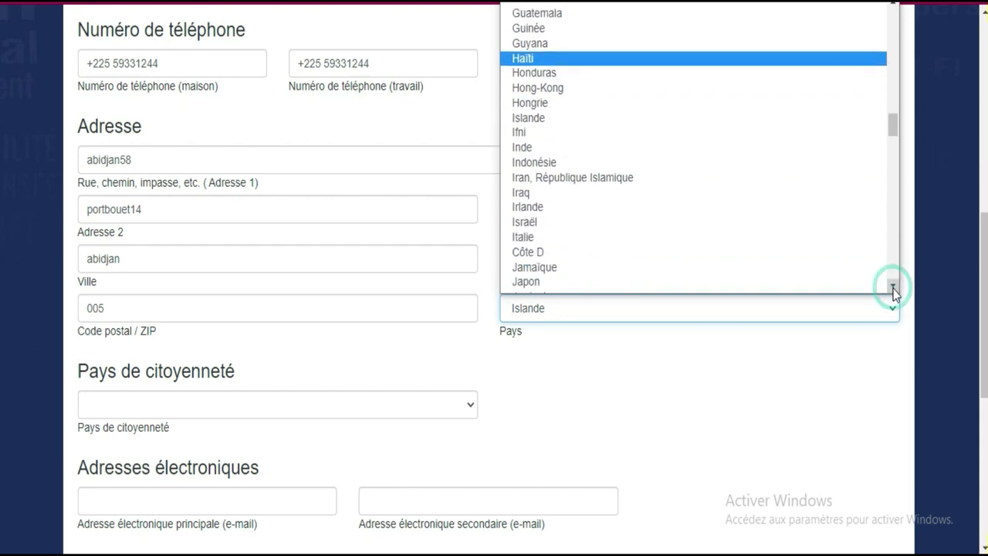
{"action": "left_click", "coordinate": [581, 253]}
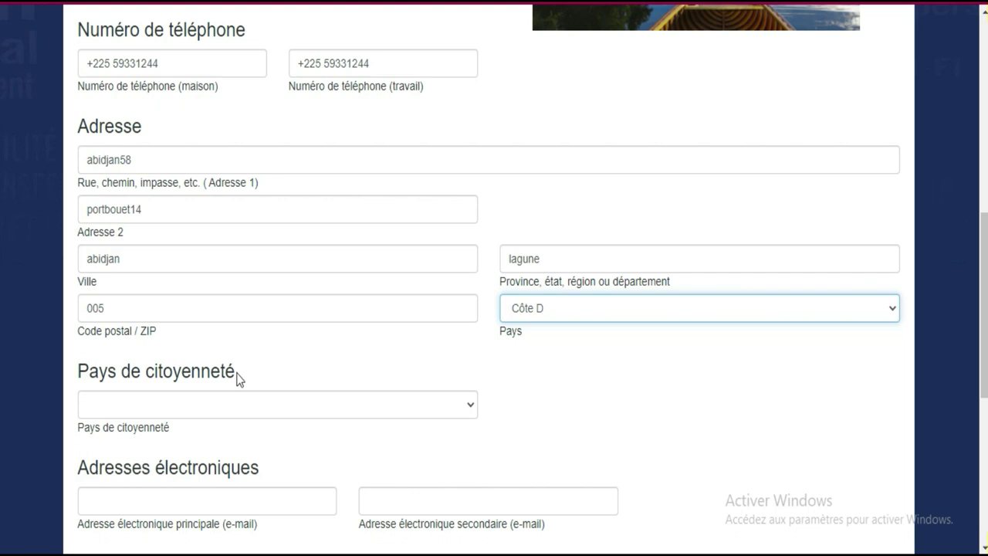
Set the country of citizenship to Côte D.
{"action": "left_click", "coordinate": [240, 407]}
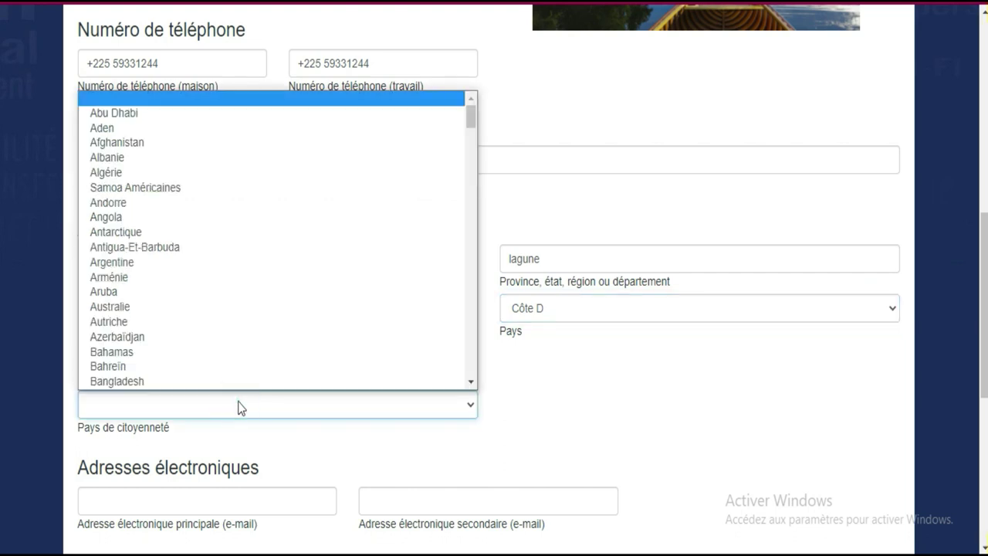
{"action": "key", "text": "i"}
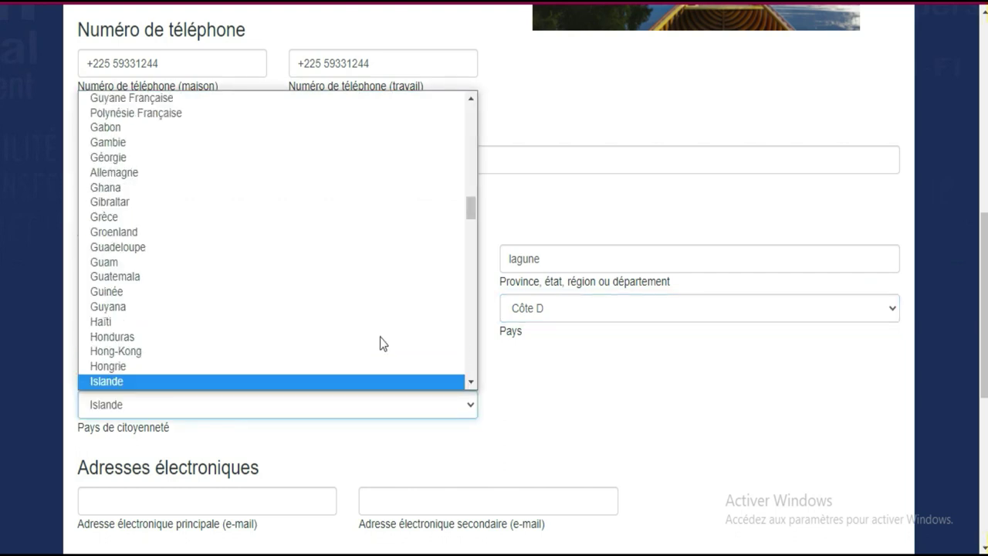
{"action": "left_click", "coordinate": [470, 381]}
{"action": "left_click", "coordinate": [471, 381]}
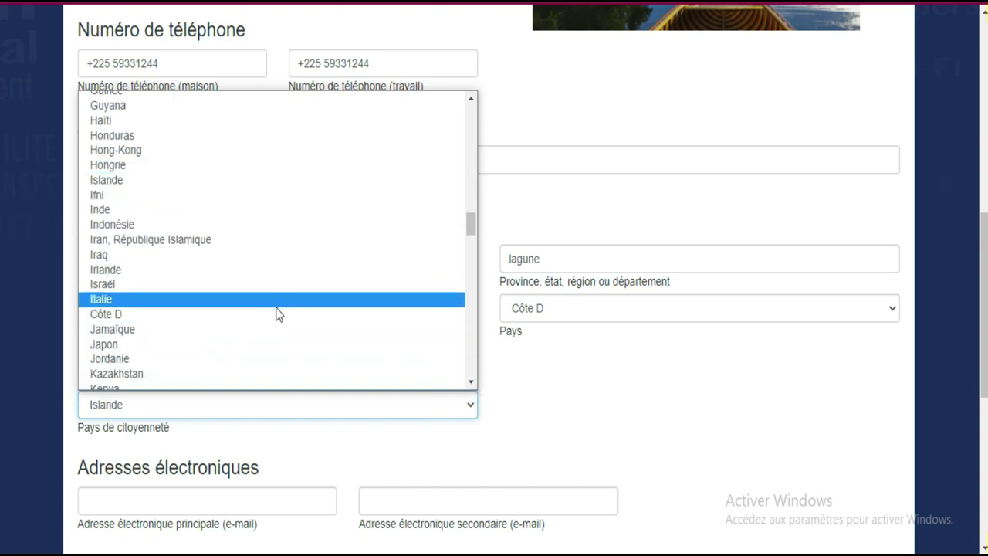
{"action": "left_click", "coordinate": [277, 313]}
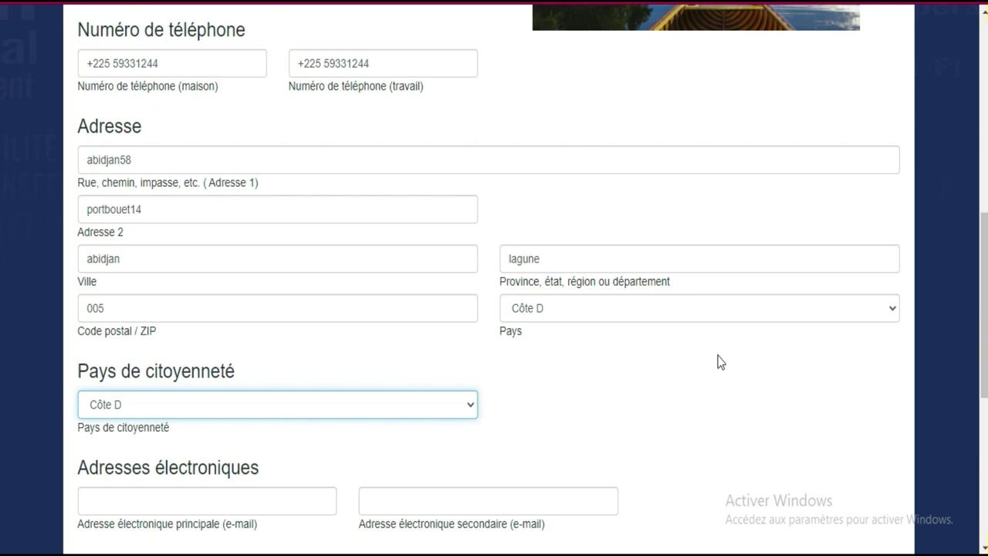
Enter the applicant's primary e-mail address and choose Français as the communication language.
{"action": "scroll", "coordinate": [826, 315], "scroll_direction": "down", "scroll_amount": 3}
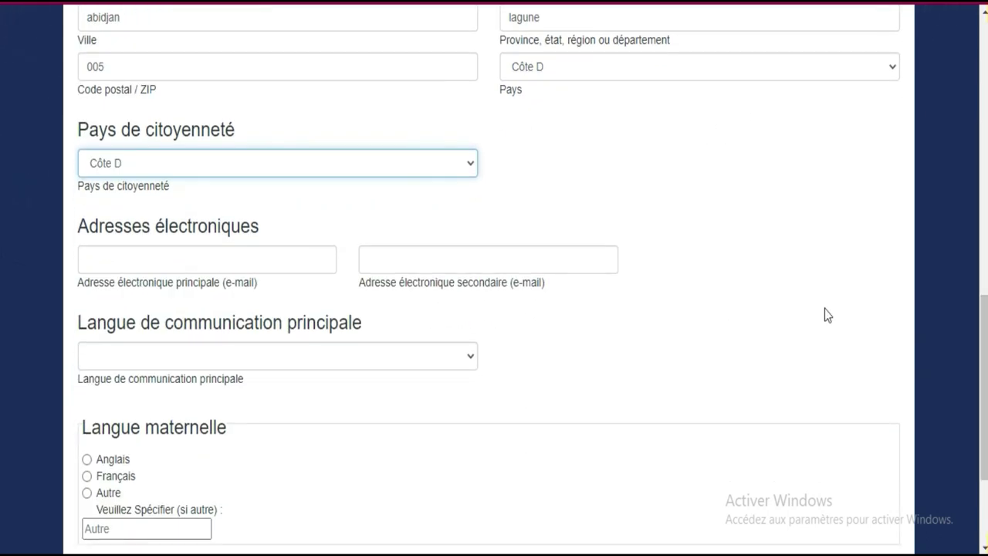
{"action": "left_click", "coordinate": [303, 262]}
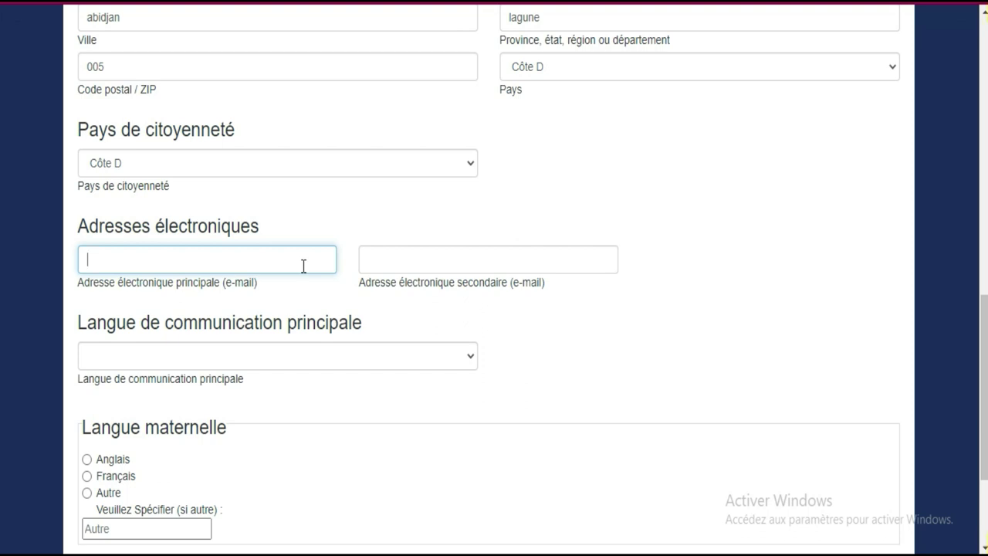
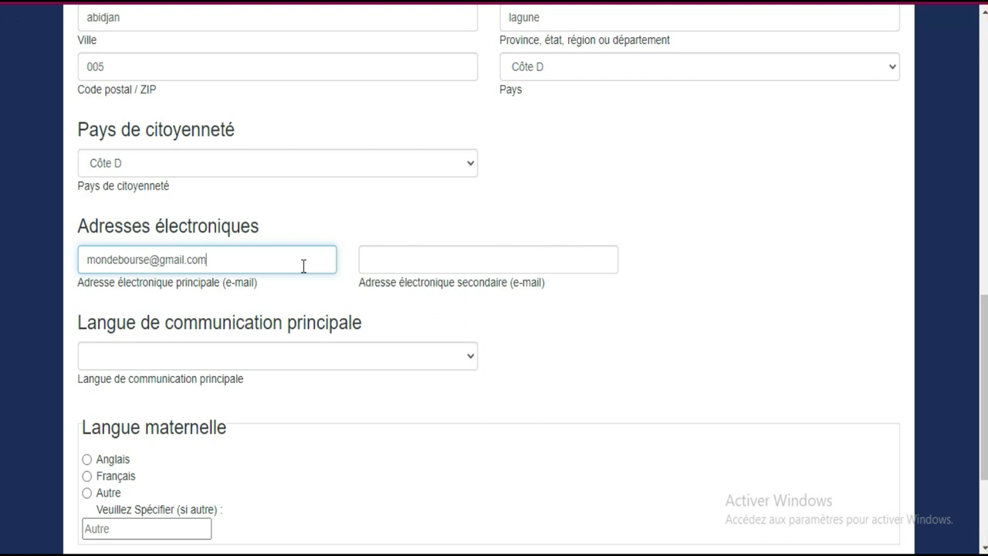
{"action": "key", "text": "Tab"}
{"action": "key", "text": "Tab"}
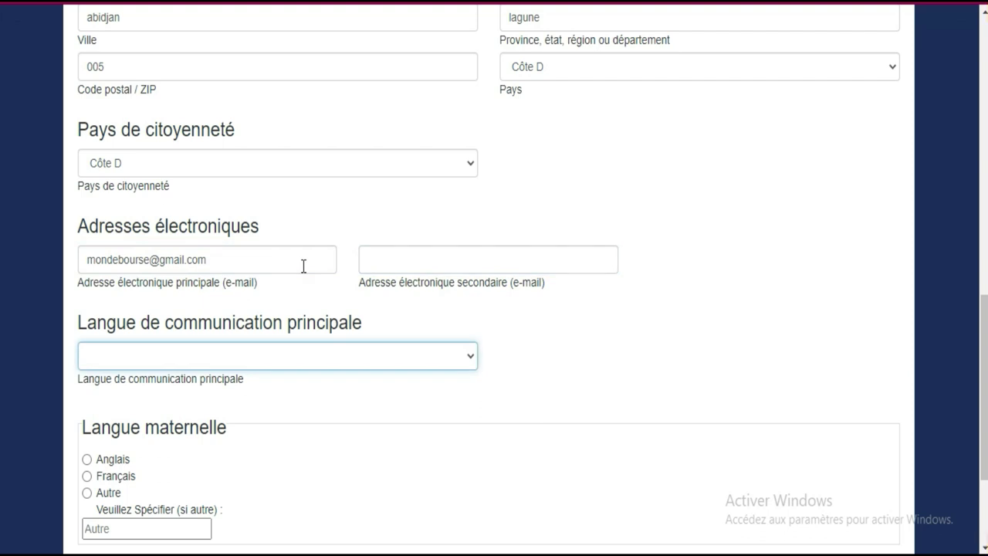
{"action": "left_click", "coordinate": [439, 362]}
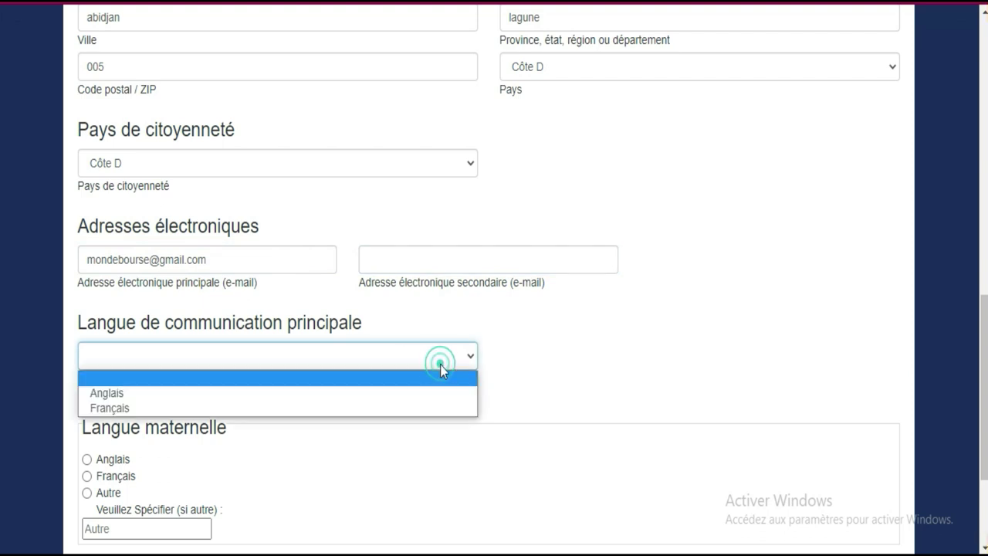
{"action": "left_click", "coordinate": [430, 408]}
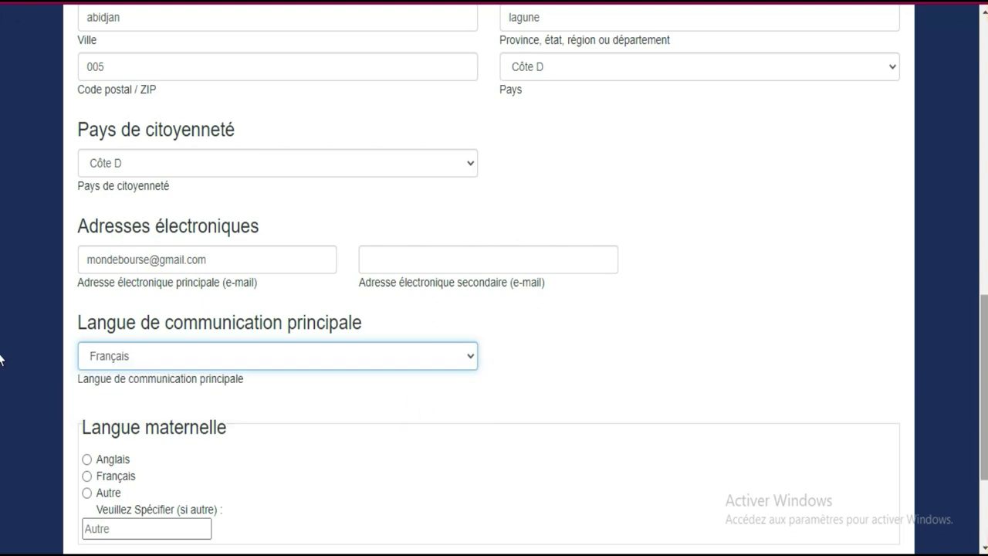
Mark Français as mother tongue, set highest schooling to Lycée, and continue to the next step.
{"action": "scroll", "coordinate": [910, 397], "scroll_direction": "down", "scroll_amount": 2}
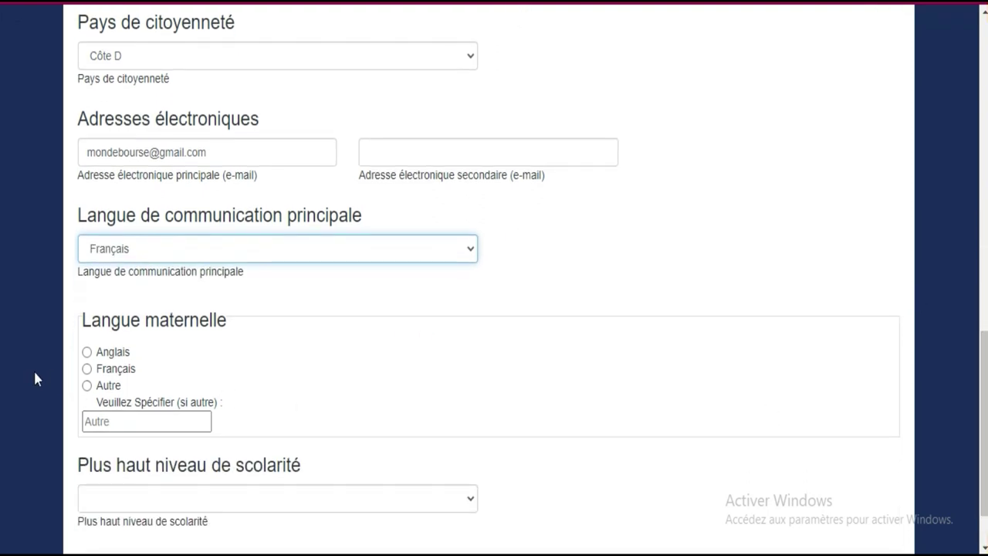
{"action": "left_click", "coordinate": [87, 369]}
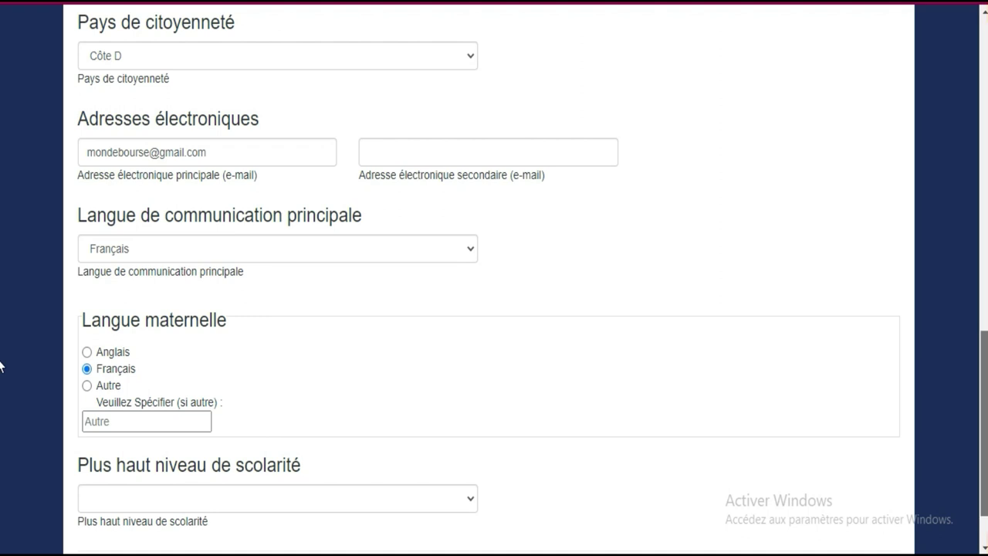
{"action": "scroll", "coordinate": [436, 343], "scroll_direction": "down", "scroll_amount": 2}
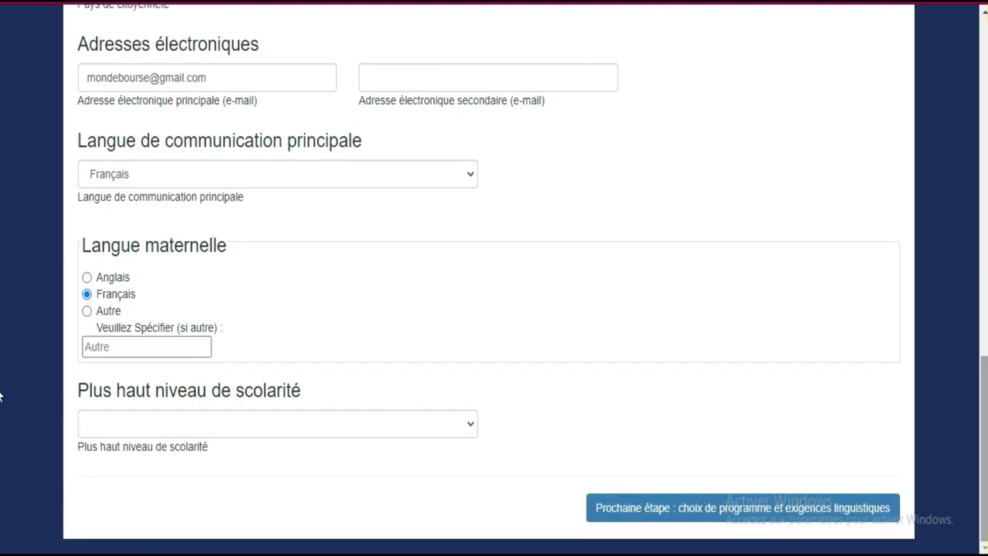
{"action": "left_click", "coordinate": [457, 426]}
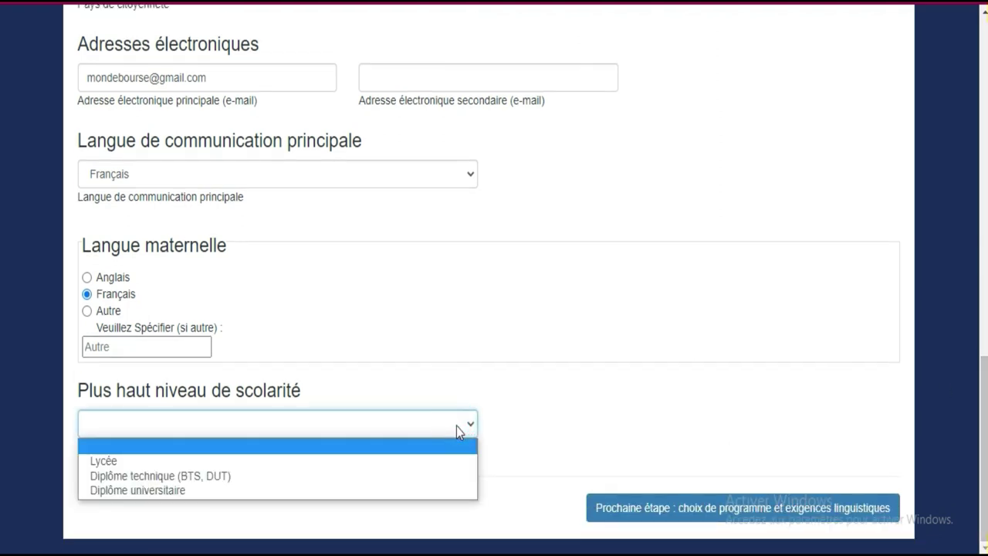
{"action": "left_click", "coordinate": [384, 461]}
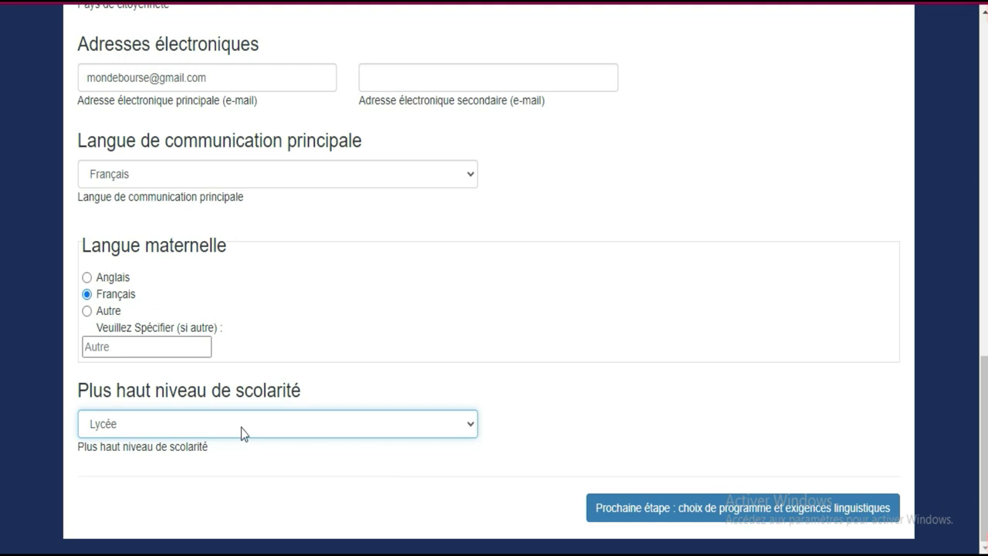
{"action": "left_click", "coordinate": [710, 511]}
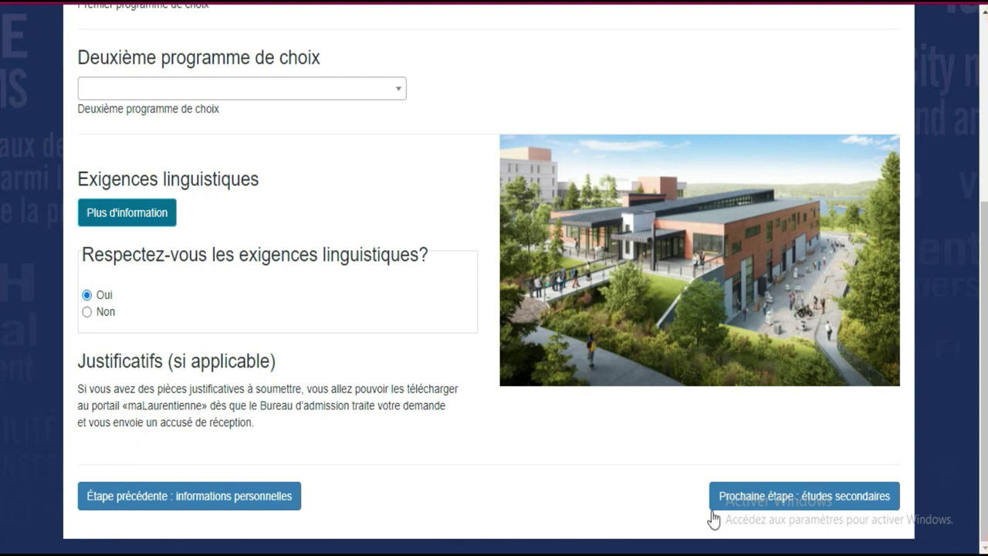
Pick Mining Engineering in Premier programme de choix and B.A.A. ès Finance in Deuxième programme de choix.
{"action": "scroll", "coordinate": [2, 301], "scroll_direction": "up", "scroll_amount": 4}
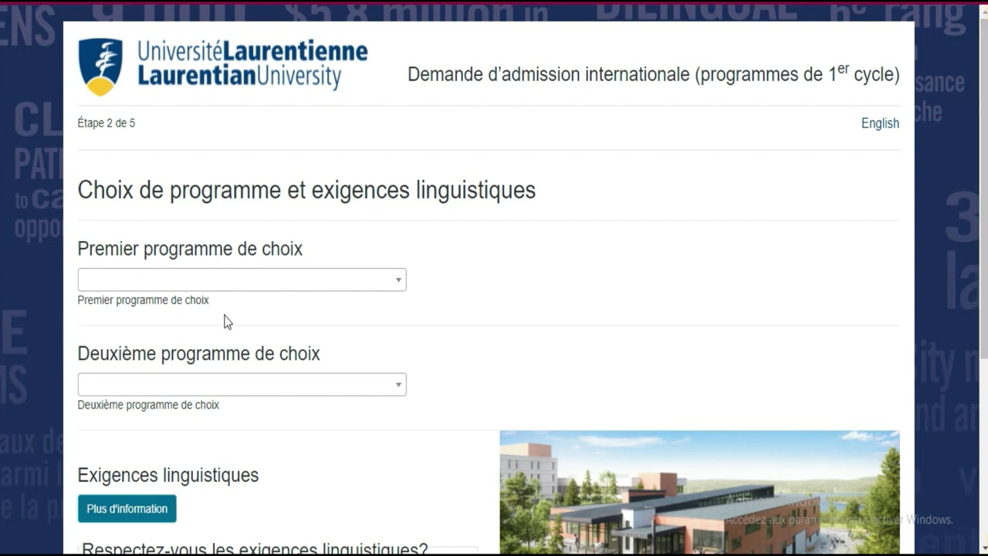
{"action": "left_click", "coordinate": [369, 282]}
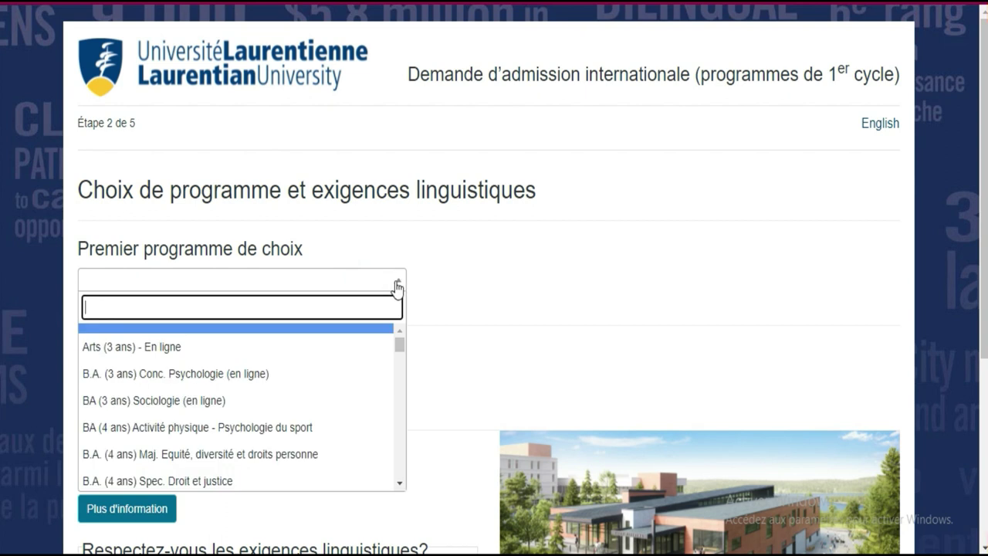
{"action": "left_click_drag", "start_coordinate": [399, 352], "coordinate": [403, 399]}
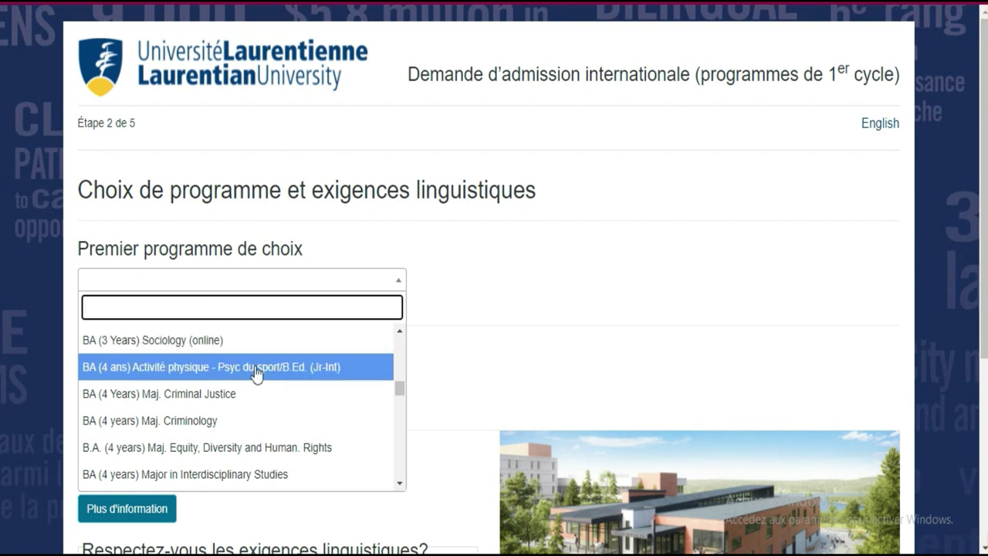
{"action": "left_click_drag", "start_coordinate": [399, 386], "coordinate": [398, 467]}
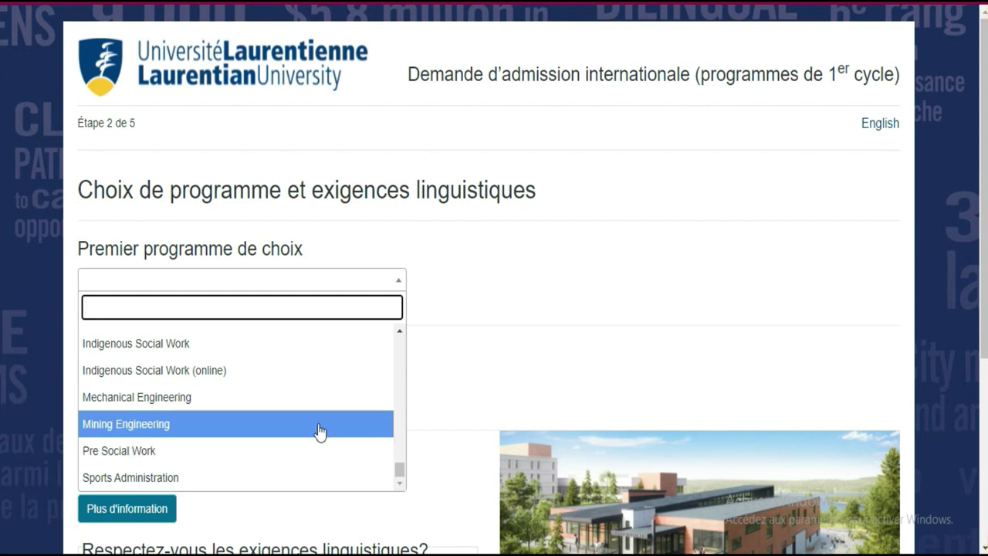
{"action": "left_click", "coordinate": [319, 431]}
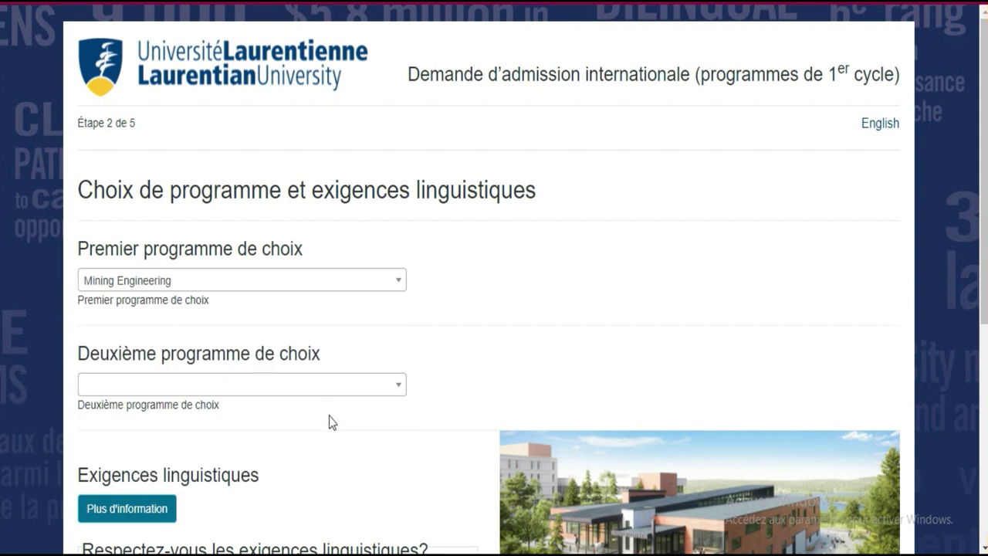
{"action": "left_click", "coordinate": [364, 392]}
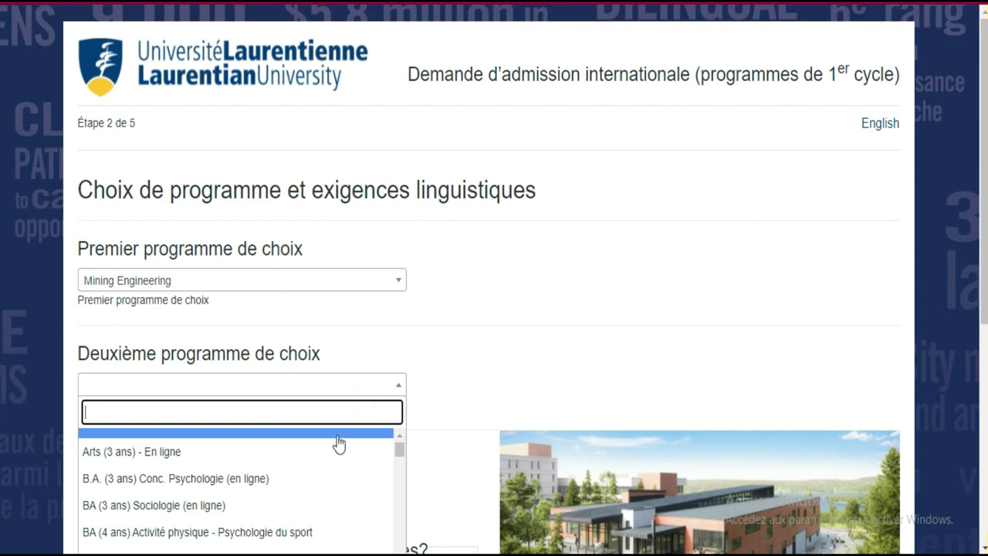
{"action": "left_click_drag", "start_coordinate": [400, 454], "coordinate": [402, 467]}
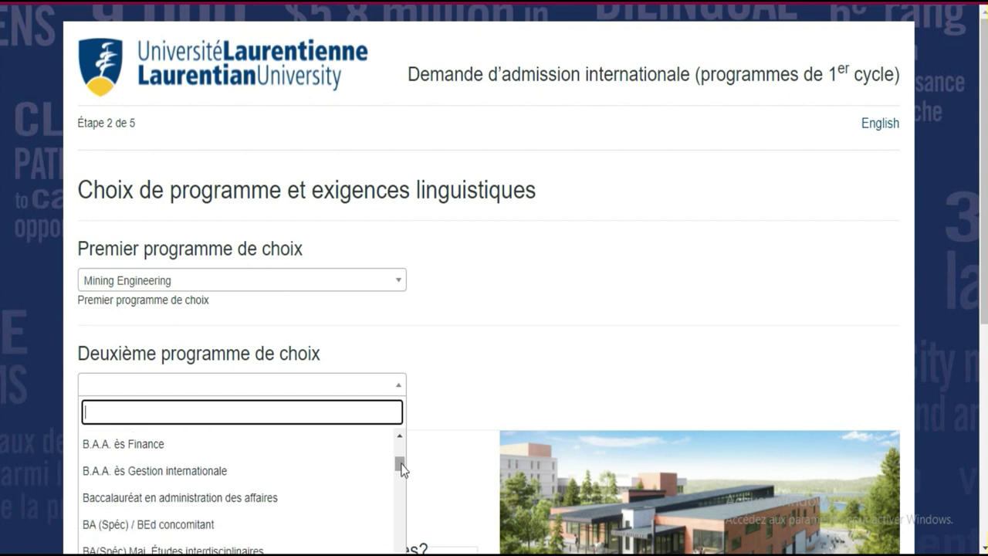
{"action": "left_click", "coordinate": [301, 453]}
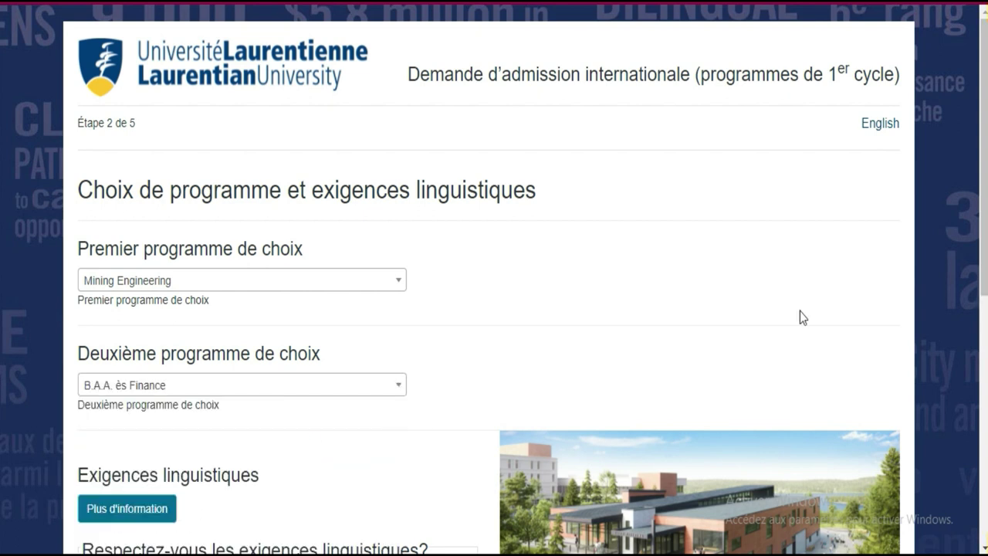
{"action": "scroll", "coordinate": [2, 305], "scroll_direction": "down", "scroll_amount": 2}
{"action": "scroll", "coordinate": [2, 316], "scroll_direction": "down", "scroll_amount": 1}
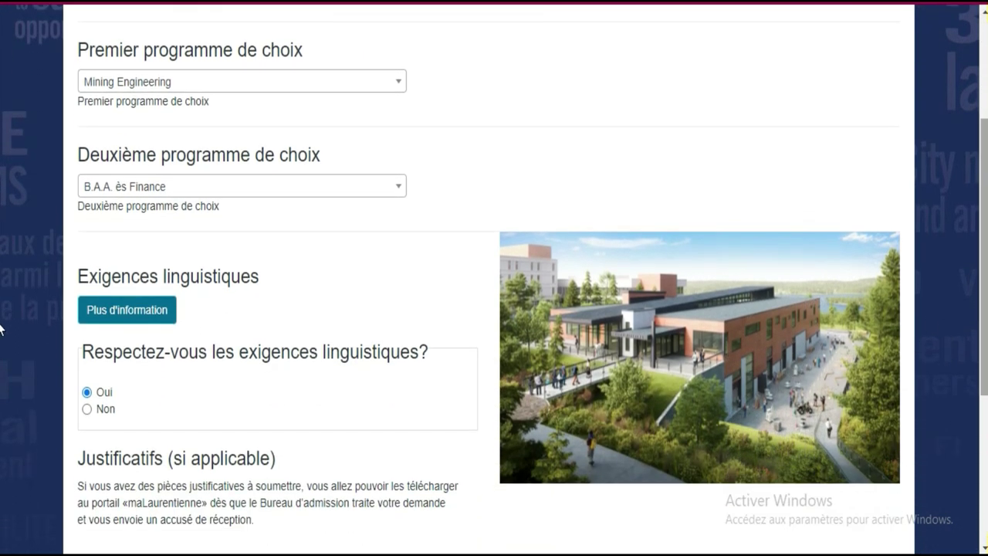
Expand 'Plus d'information' under Exigences linguistiques and read through the French and English requirements.
{"action": "left_click", "coordinate": [124, 316]}
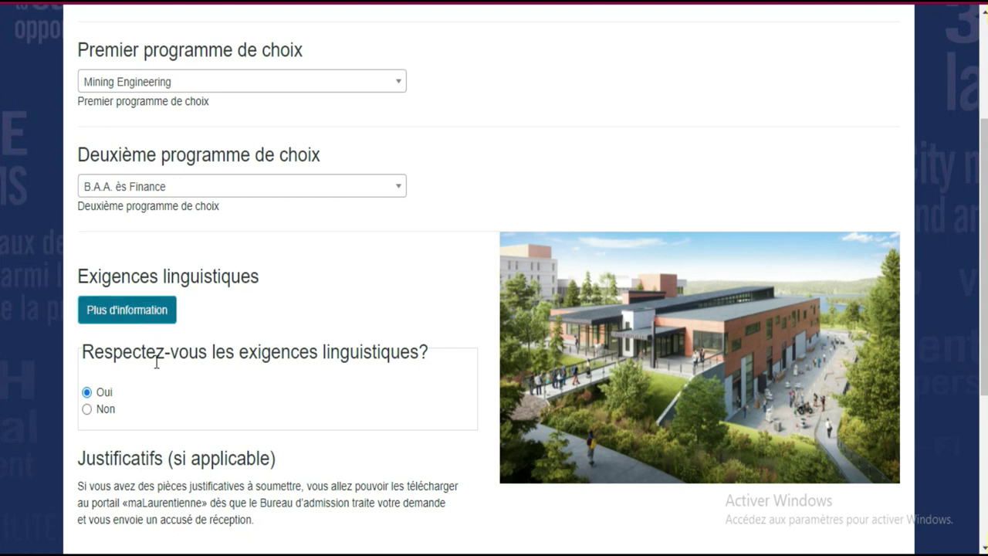
{"action": "left_click", "coordinate": [108, 316]}
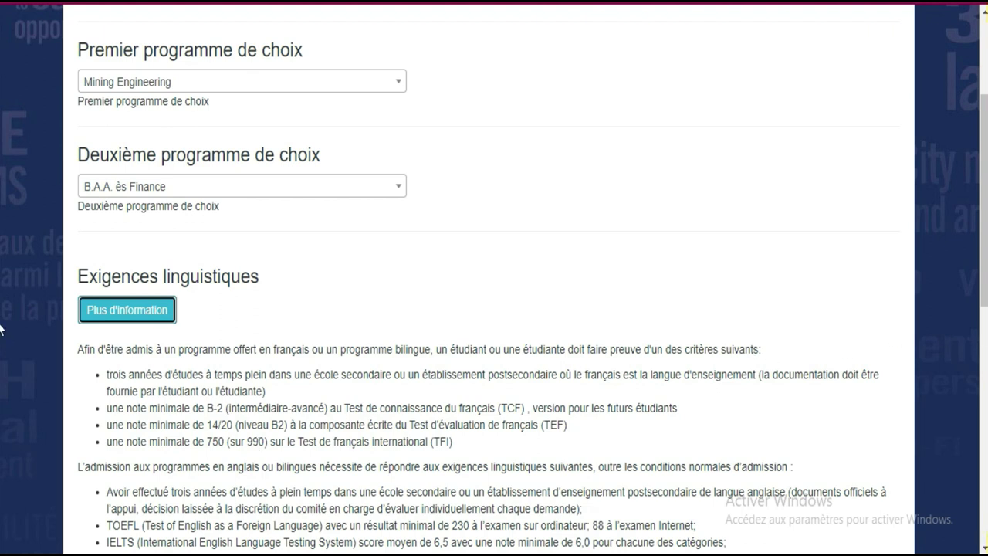
{"action": "scroll", "coordinate": [2, 289], "scroll_direction": "down", "scroll_amount": 3}
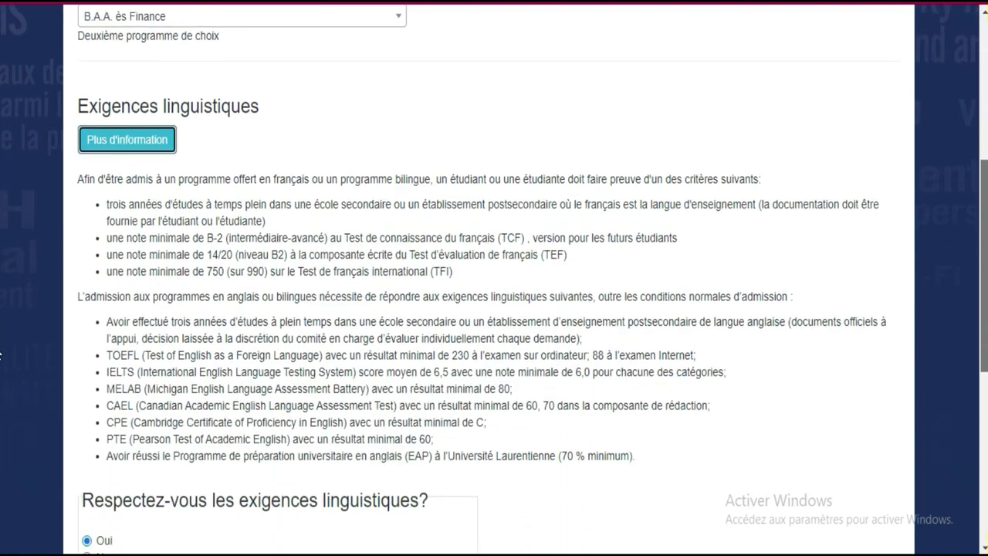
{"action": "scroll", "coordinate": [1, 355], "scroll_direction": "down", "scroll_amount": 1}
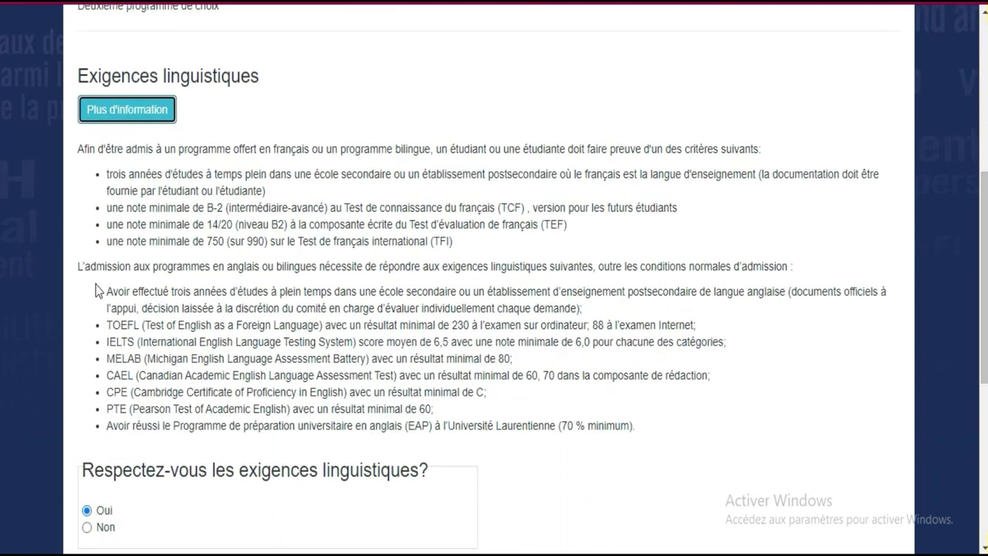
{"action": "left_click_drag", "start_coordinate": [634, 427], "coordinate": [97, 287]}
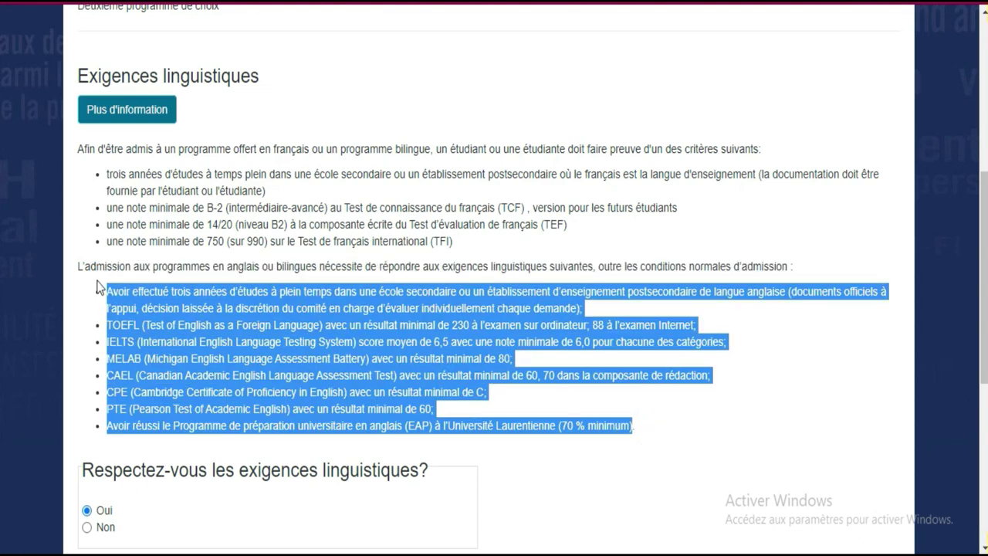
{"action": "scroll", "coordinate": [0, 307], "scroll_direction": "down", "scroll_amount": 3}
{"action": "scroll", "coordinate": [0, 306], "scroll_direction": "down", "scroll_amount": 2}
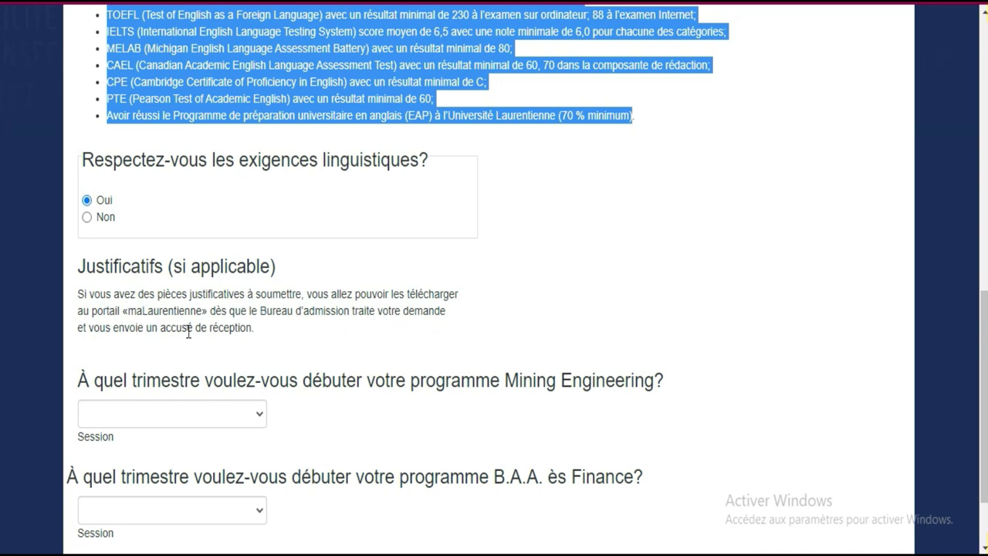
Set Mining Engineering's session to Hiver 2022 and Finance's to Automne 2022, then proceed to secondary studies.
{"action": "left_click_drag", "start_coordinate": [986, 337], "coordinate": [987, 373]}
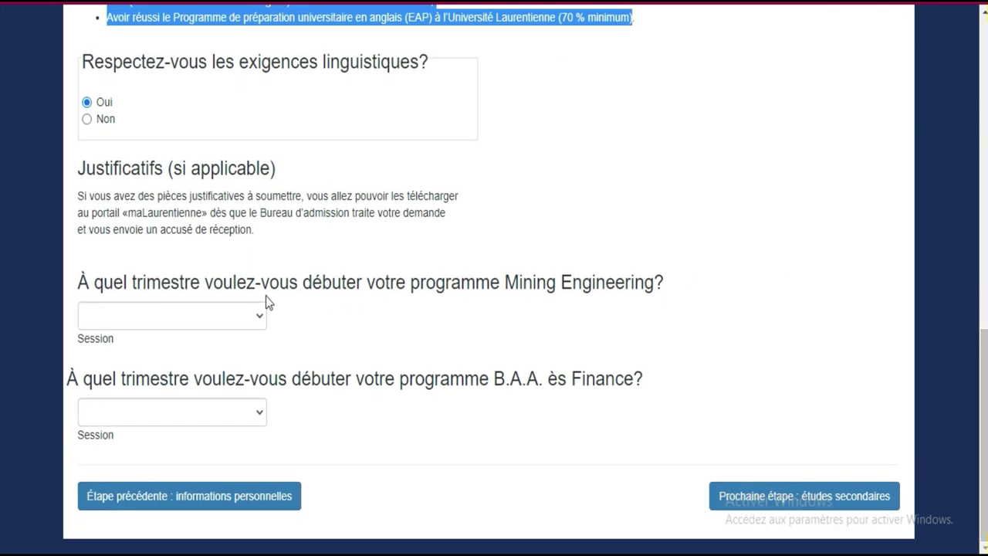
{"action": "left_click", "coordinate": [257, 317]}
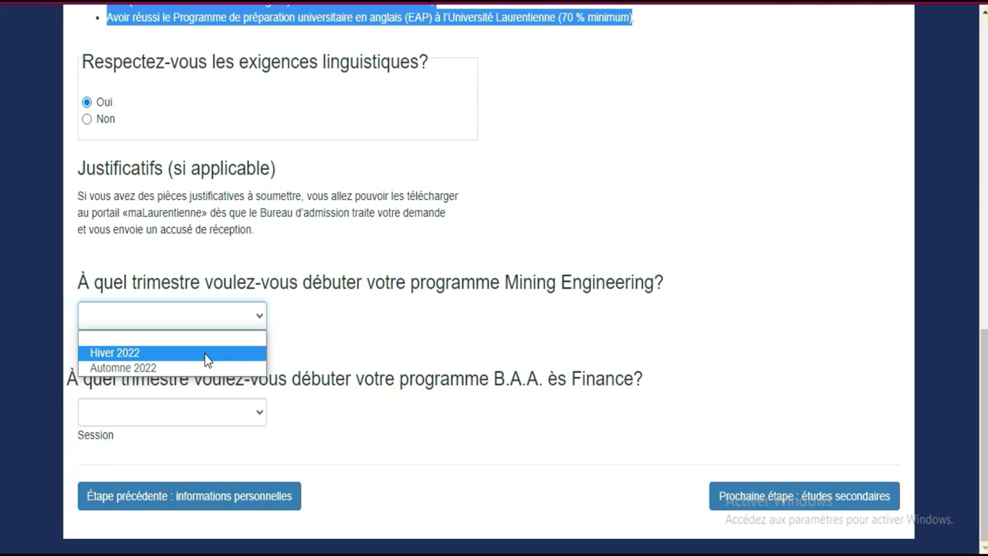
{"action": "left_click", "coordinate": [206, 359]}
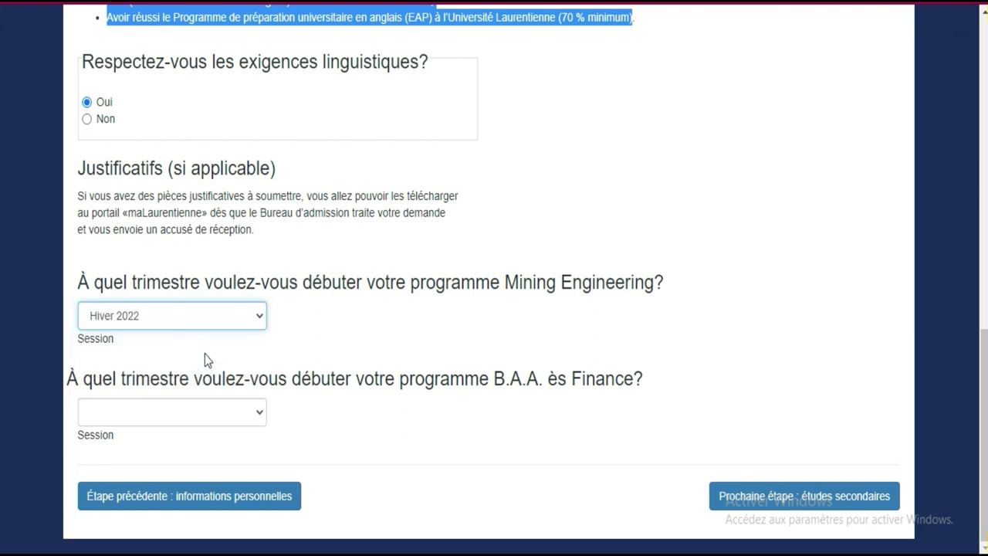
{"action": "left_click", "coordinate": [233, 412]}
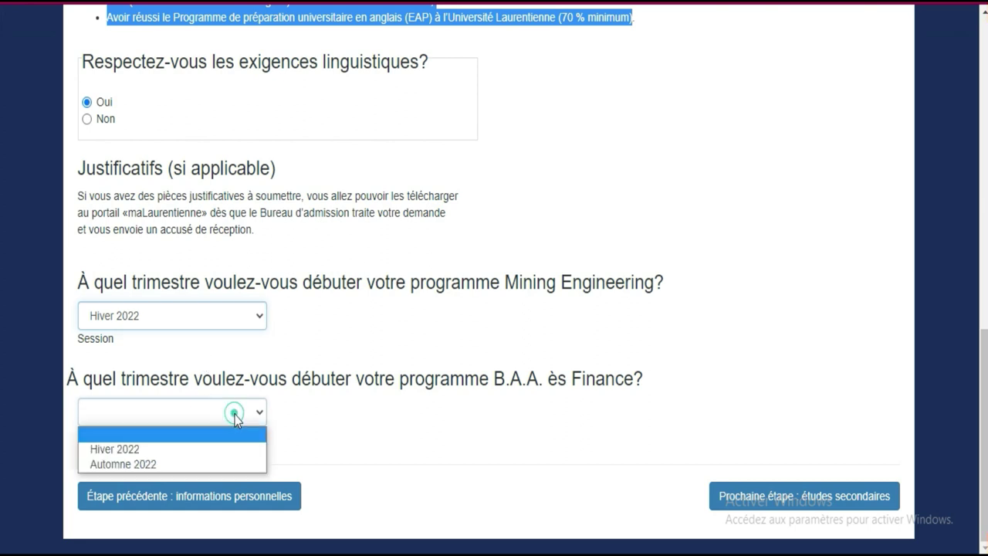
{"action": "left_click", "coordinate": [221, 465]}
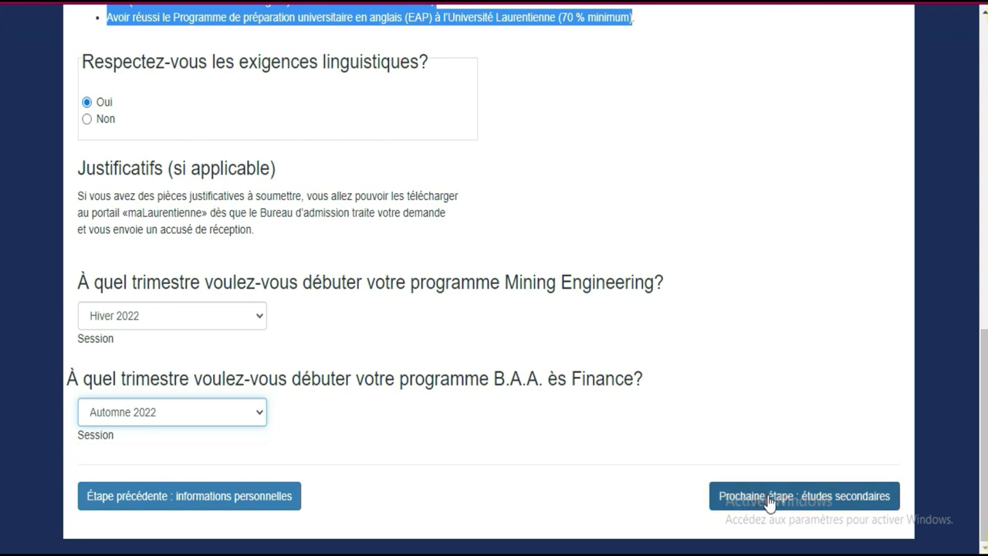
{"action": "left_click", "coordinate": [820, 505]}
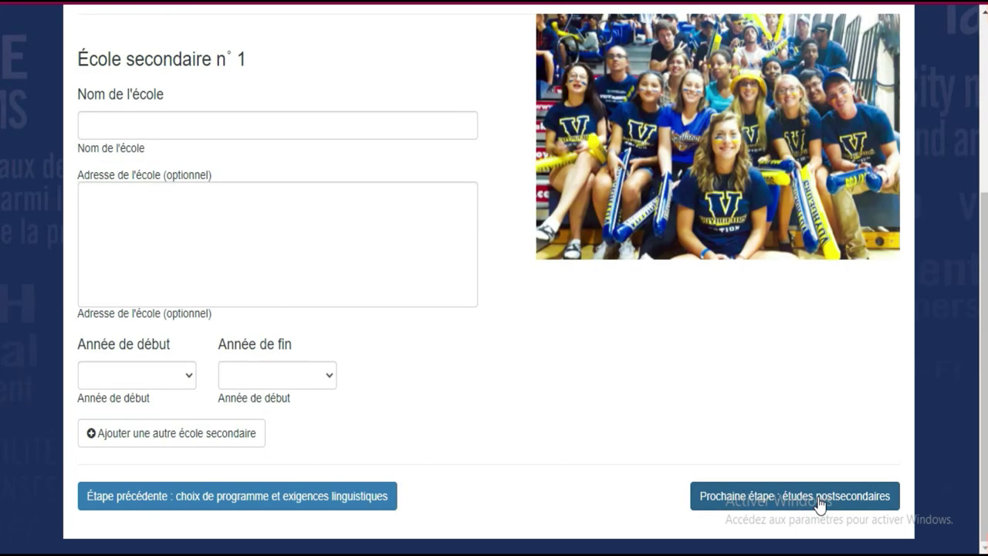
Enter 'lycee' as secondary school no. 1's name and 'koumassi' as its address.
{"action": "scroll", "coordinate": [2, 386], "scroll_direction": "up", "scroll_amount": 3}
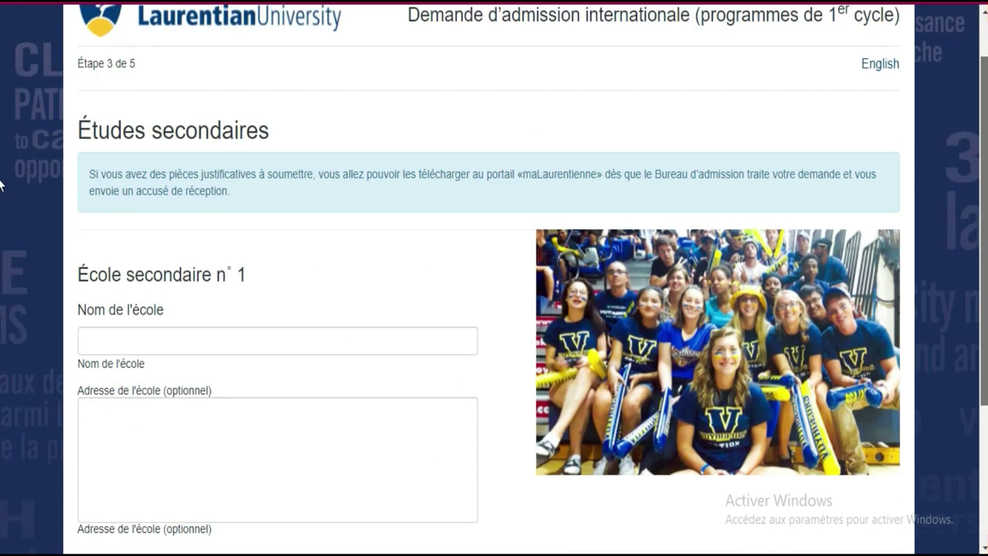
{"action": "scroll", "coordinate": [2, 184], "scroll_direction": "up", "scroll_amount": 1}
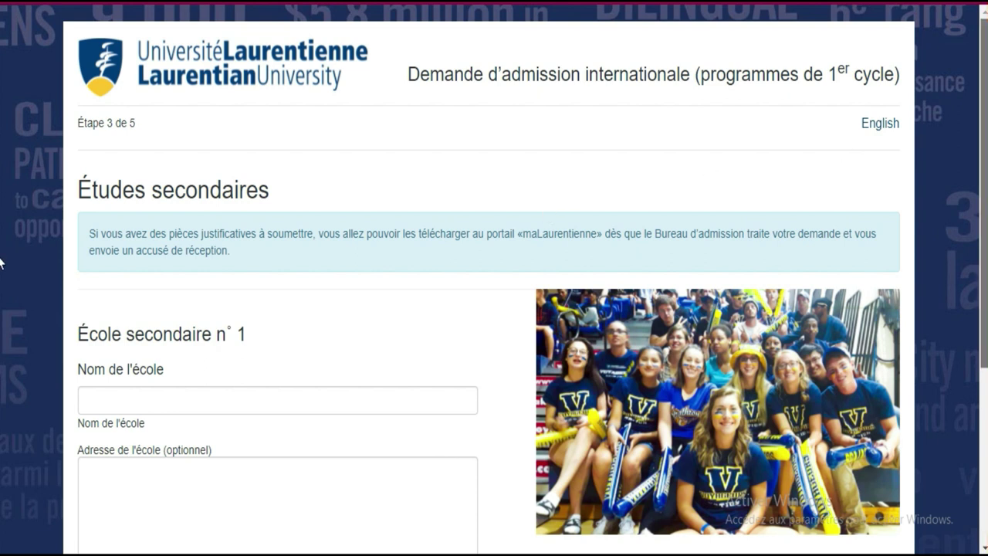
{"action": "scroll", "coordinate": [2, 265], "scroll_direction": "down", "scroll_amount": 2}
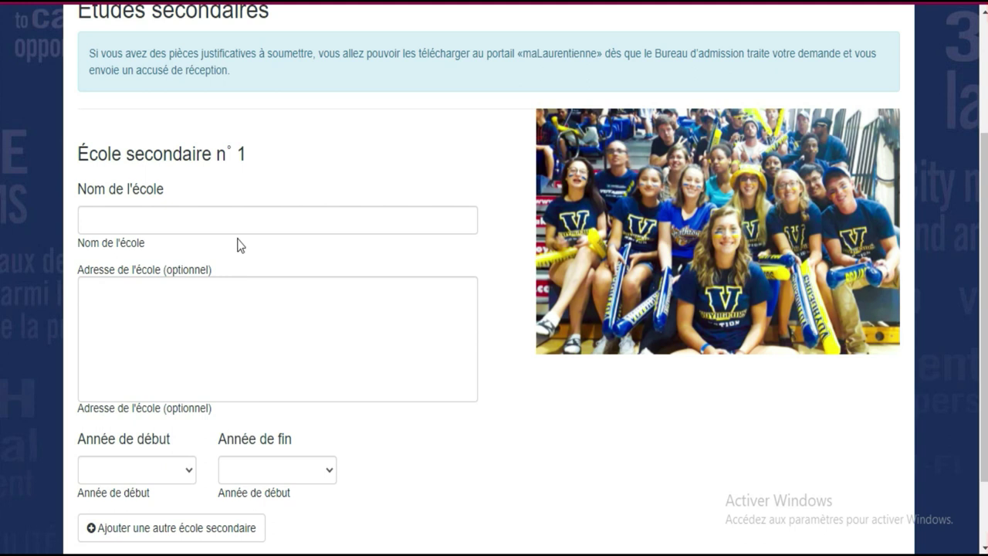
{"action": "left_click", "coordinate": [214, 215]}
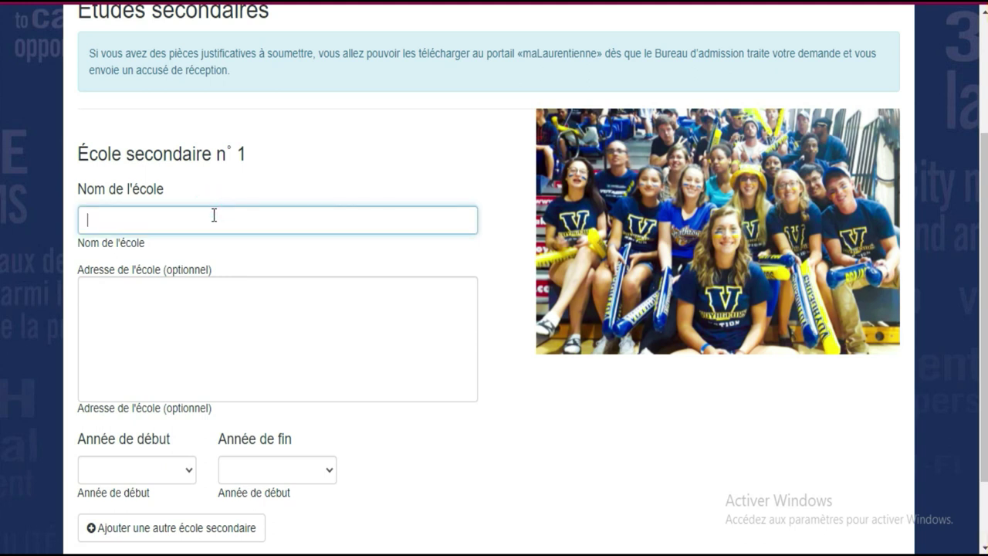
{"action": "type", "text": "lycee"}
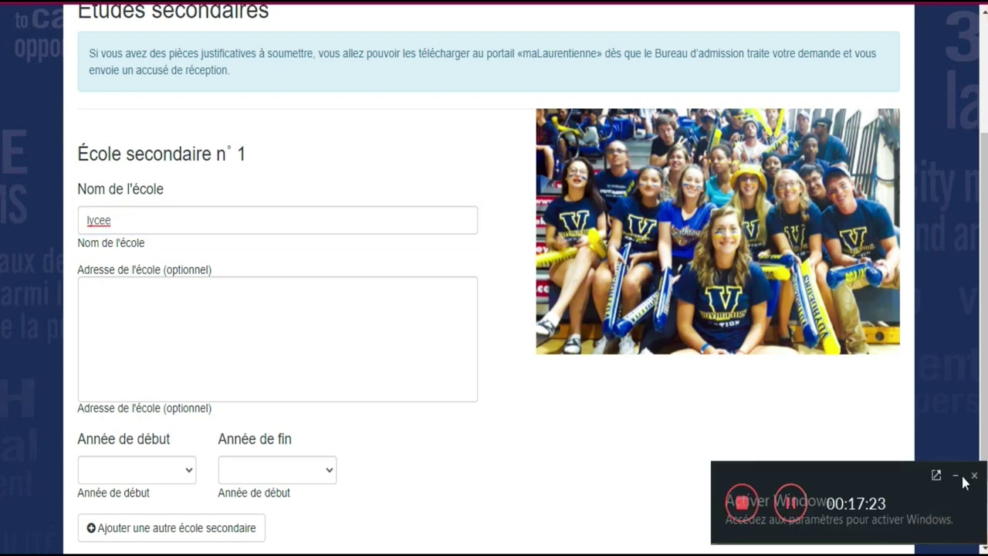
{"action": "left_click", "coordinate": [955, 475]}
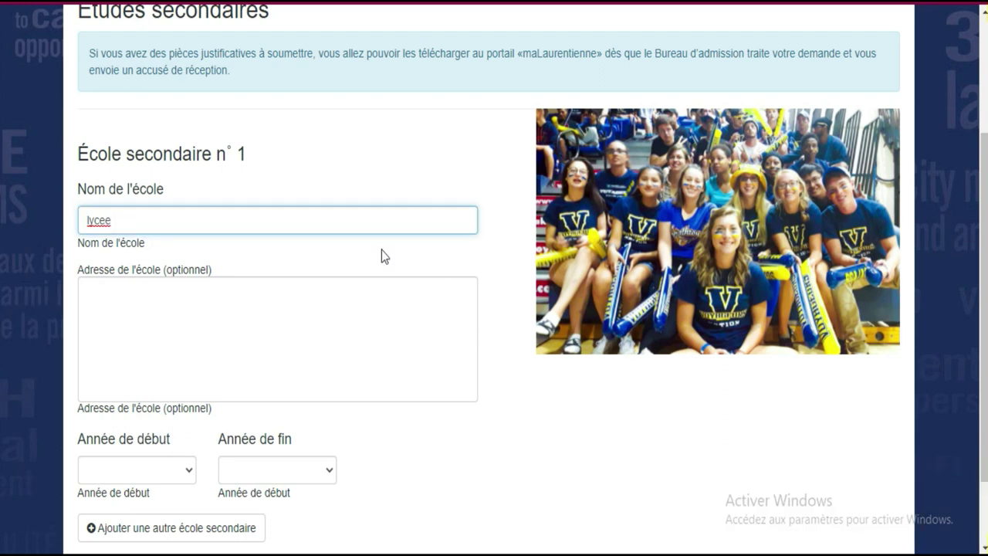
{"action": "left_click", "coordinate": [203, 304]}
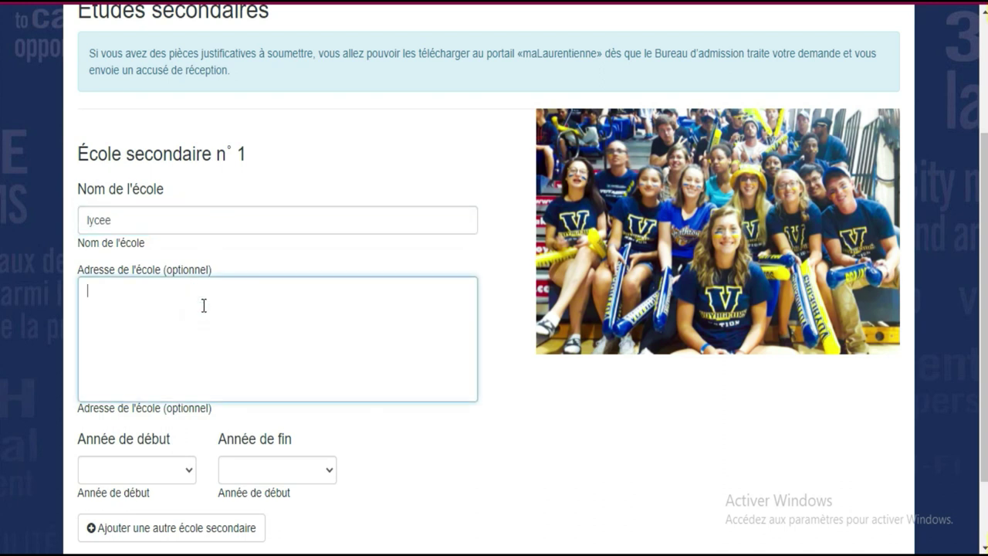
{"action": "type", "text": "koumassi"}
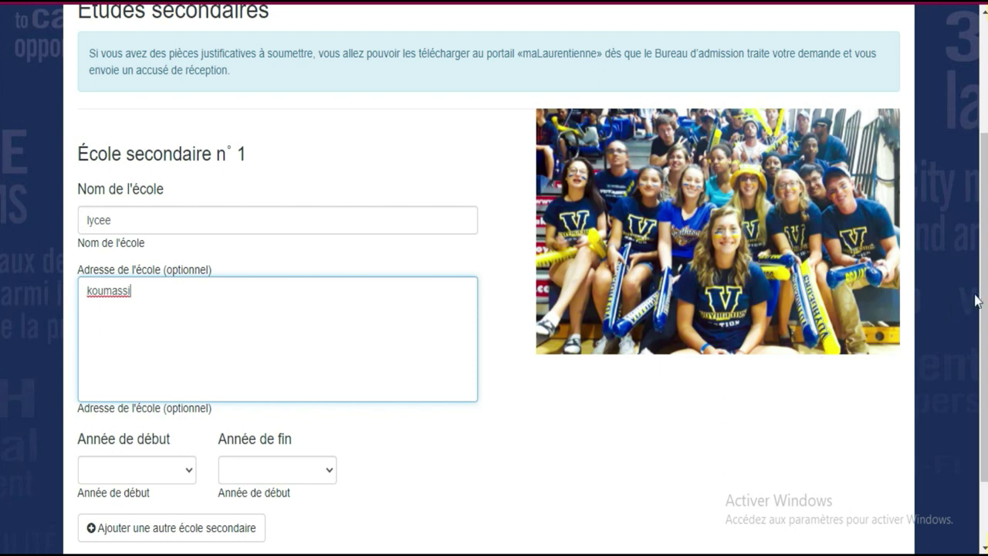
{"action": "scroll", "coordinate": [1, 276], "scroll_direction": "down", "scroll_amount": 2}
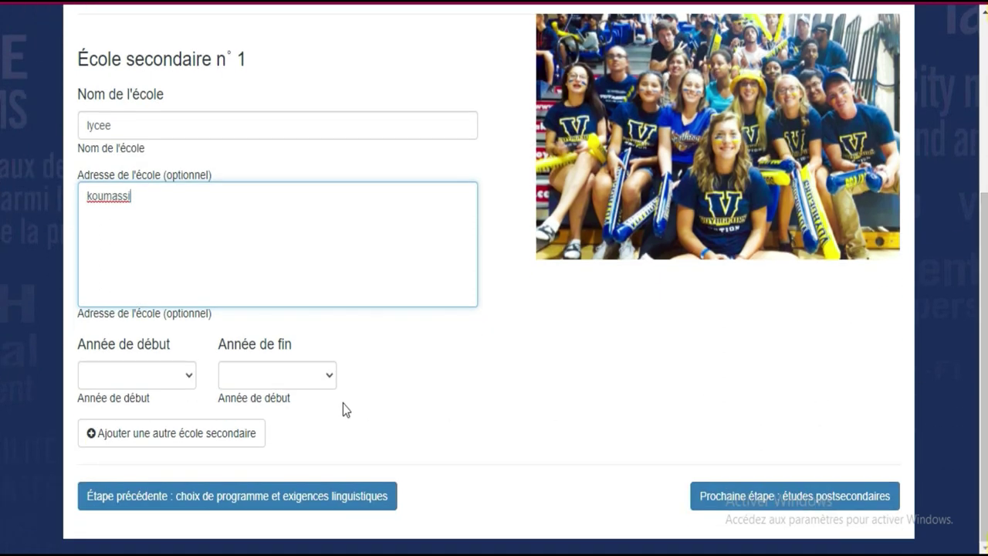
Set the study years to 2014–2020 and continue to step 4, Études postsecondaires.
{"action": "left_click", "coordinate": [151, 376]}
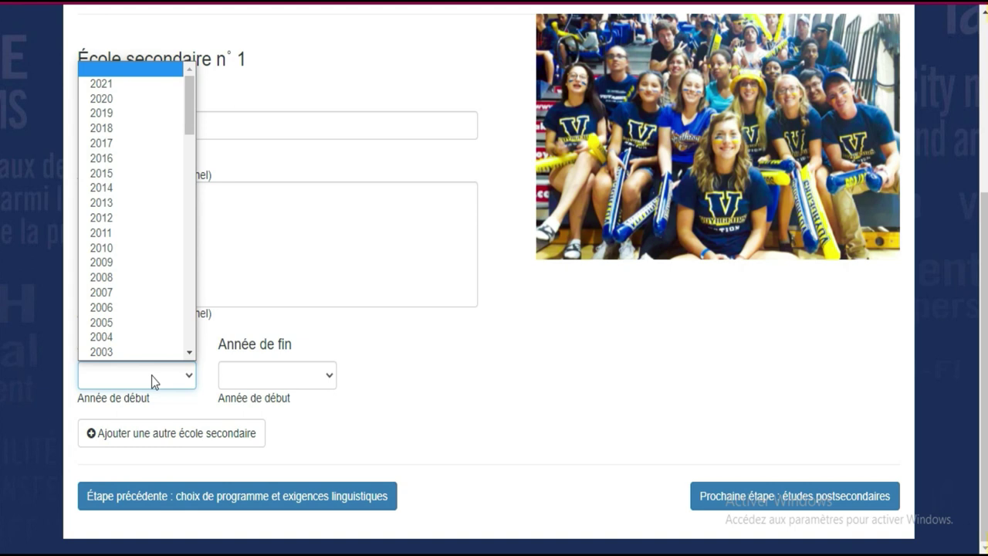
{"action": "scroll", "coordinate": [125, 287], "scroll_direction": "down", "scroll_amount": 1}
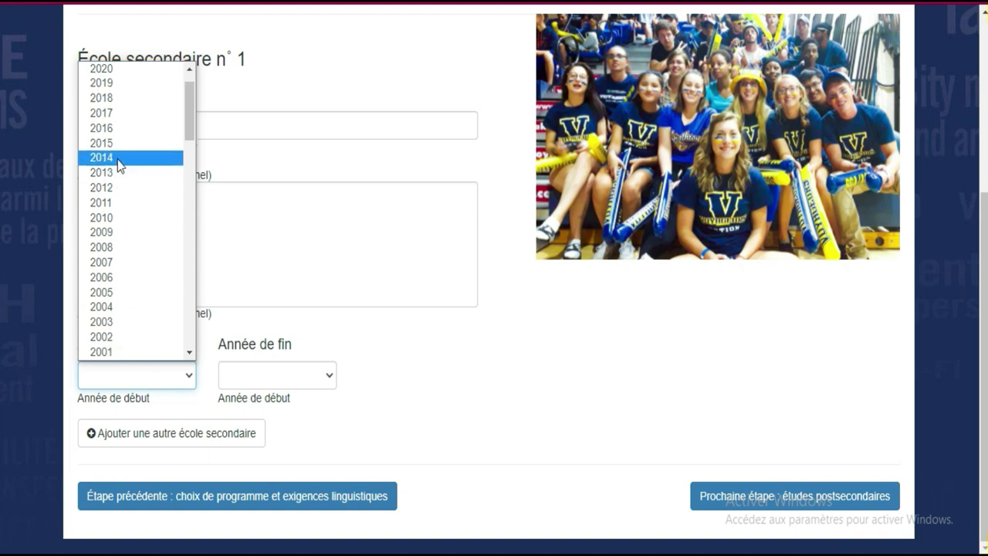
{"action": "left_click", "coordinate": [116, 159]}
{"action": "left_click", "coordinate": [308, 377]}
{"action": "scroll", "coordinate": [255, 336], "scroll_direction": "down", "scroll_amount": 1}
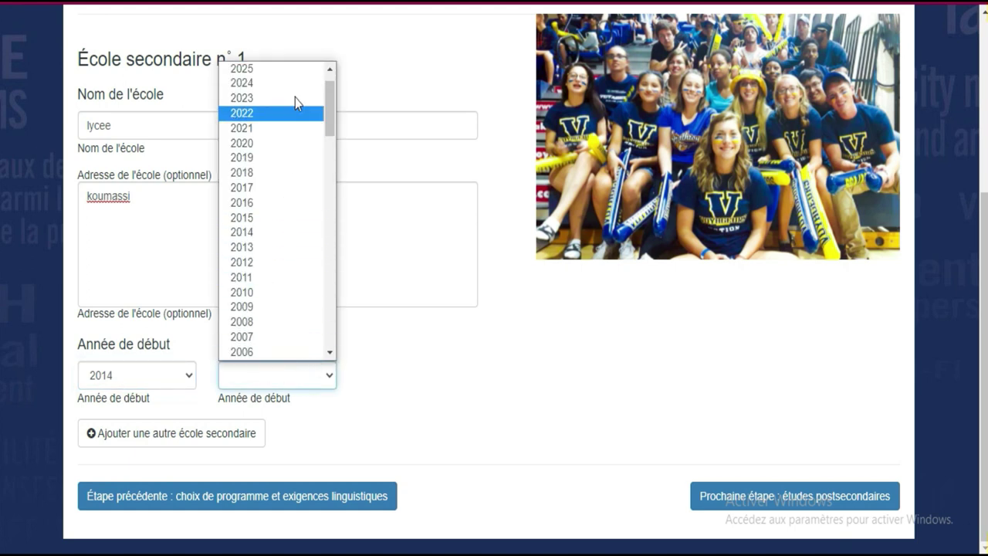
{"action": "left_click", "coordinate": [285, 145]}
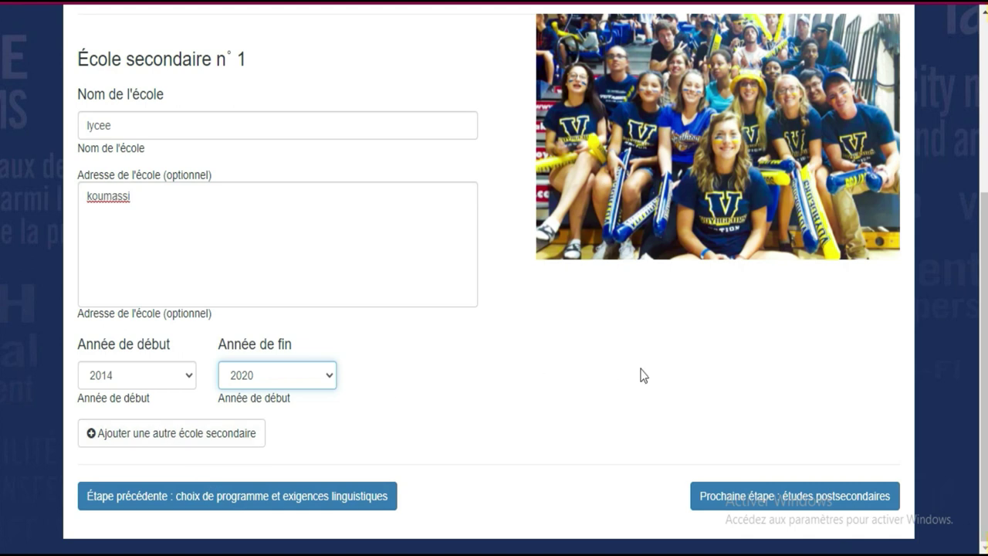
{"action": "left_click", "coordinate": [798, 505]}
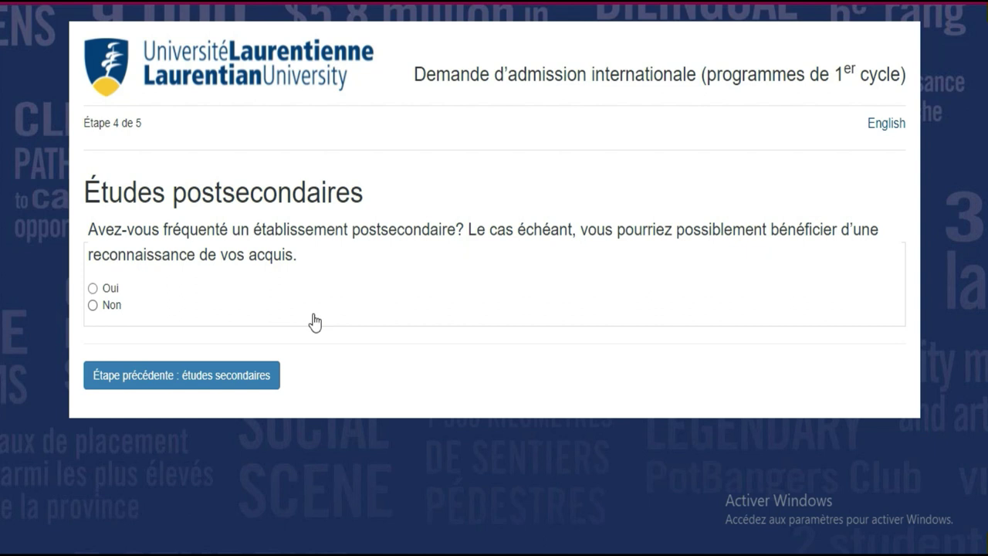
Answer Non for post-secondary attendance and continue to the fees and general conditions step.
{"action": "left_click", "coordinate": [93, 290]}
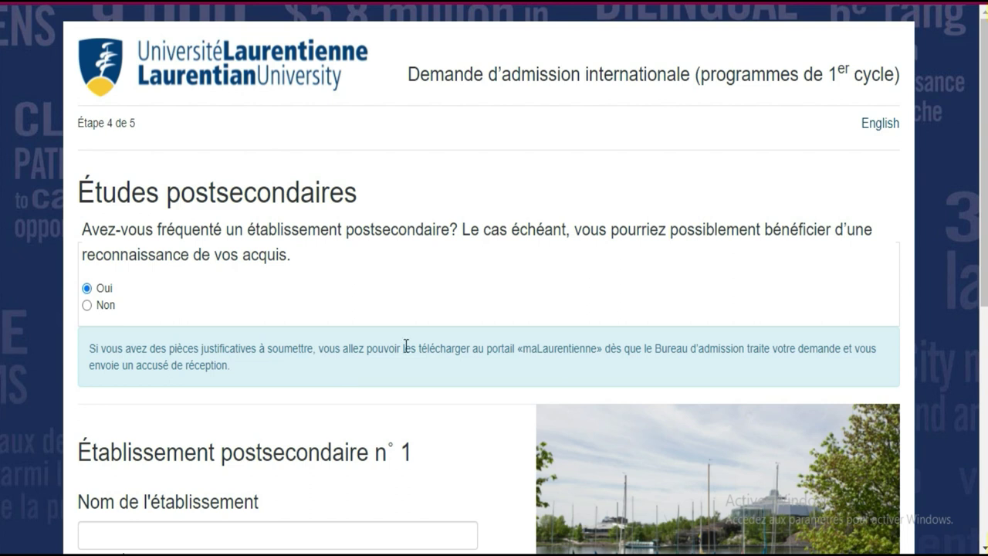
{"action": "scroll", "coordinate": [2, 365], "scroll_direction": "down", "scroll_amount": 4}
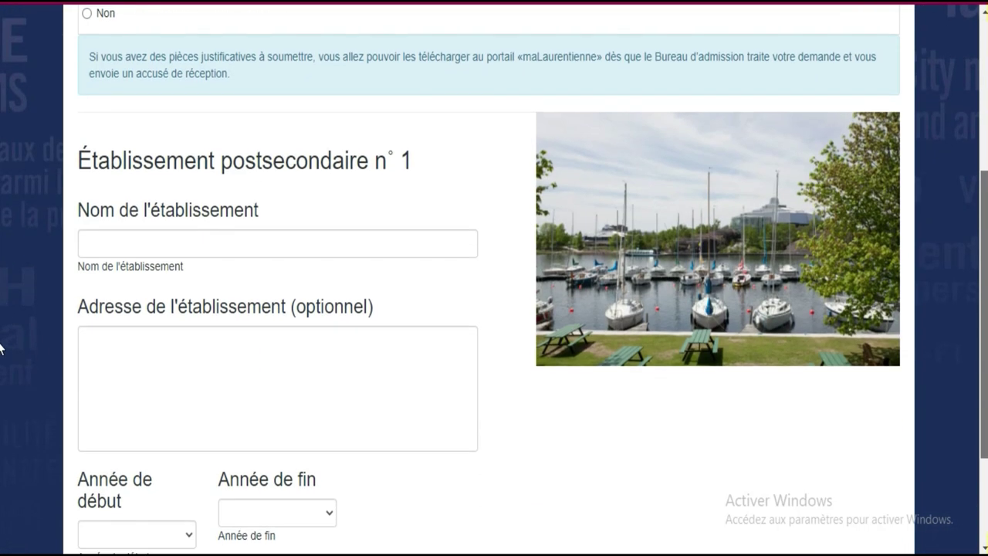
{"action": "scroll", "coordinate": [1, 365], "scroll_direction": "down", "scroll_amount": 2}
{"action": "scroll", "coordinate": [2, 347], "scroll_direction": "up", "scroll_amount": 2}
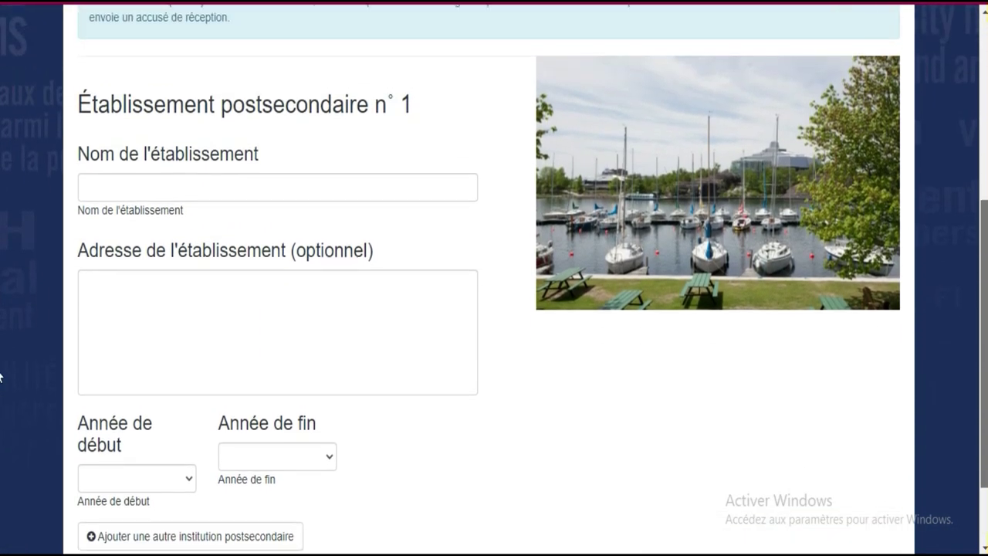
{"action": "scroll", "coordinate": [1, 337], "scroll_direction": "up", "scroll_amount": 2}
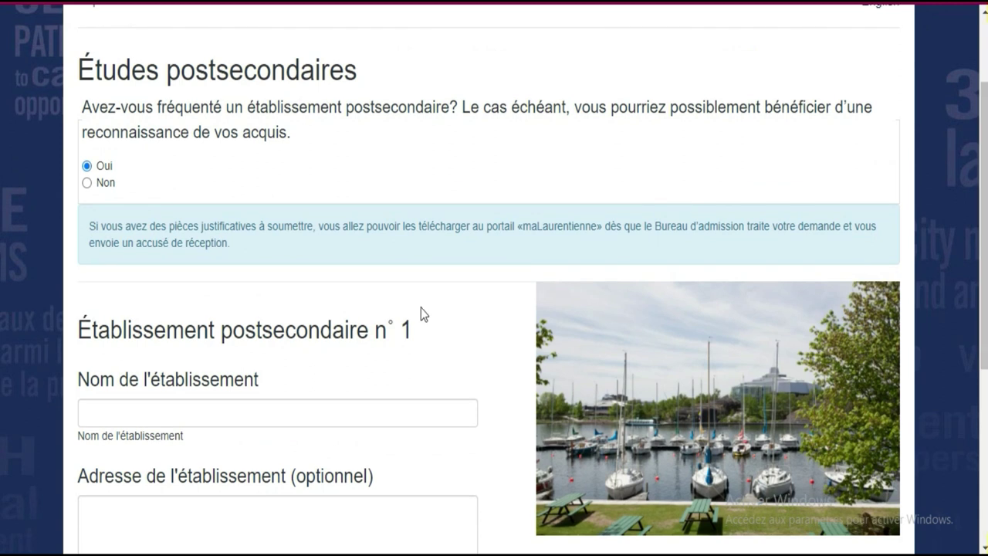
{"action": "left_click", "coordinate": [88, 183]}
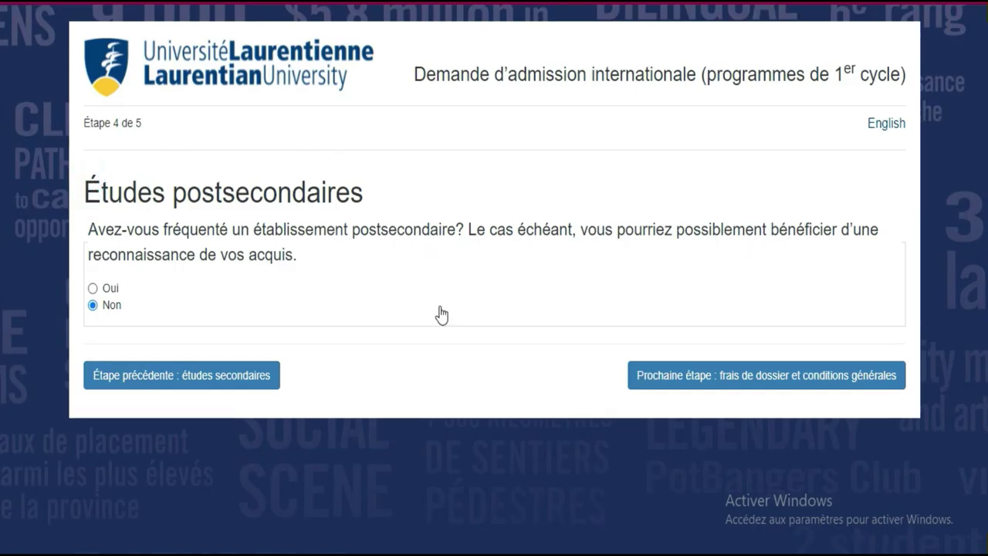
{"action": "left_click", "coordinate": [791, 378]}
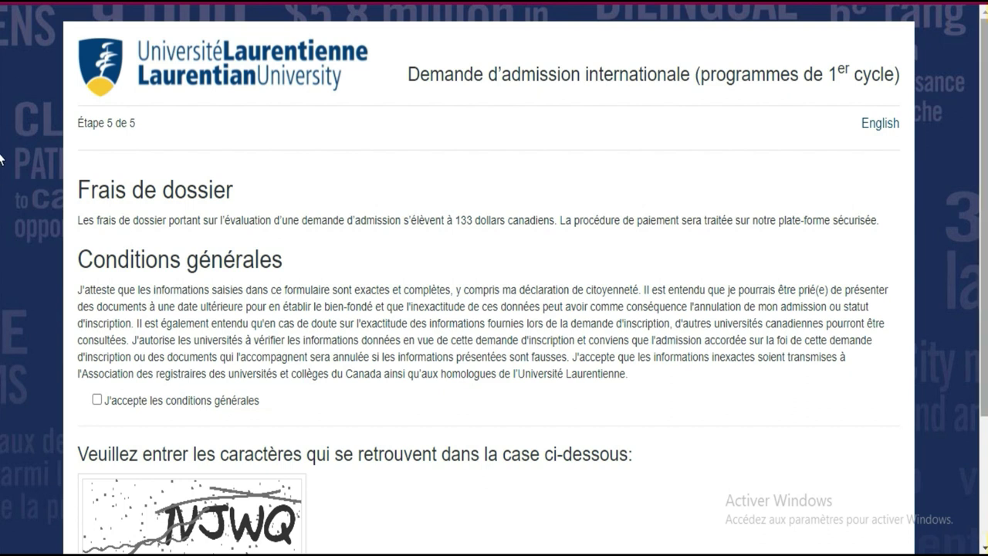
Highlight the 133-dollar fee, accept the general conditions, and focus the captcha text box.
{"action": "scroll", "coordinate": [502, 158], "scroll_direction": "down", "scroll_amount": 1}
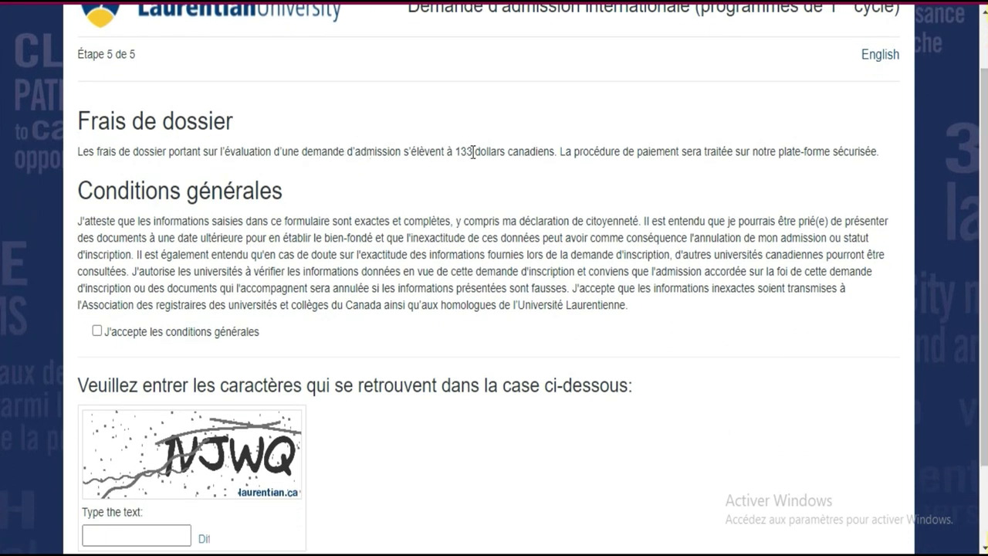
{"action": "left_click_drag", "start_coordinate": [456, 151], "coordinate": [550, 156]}
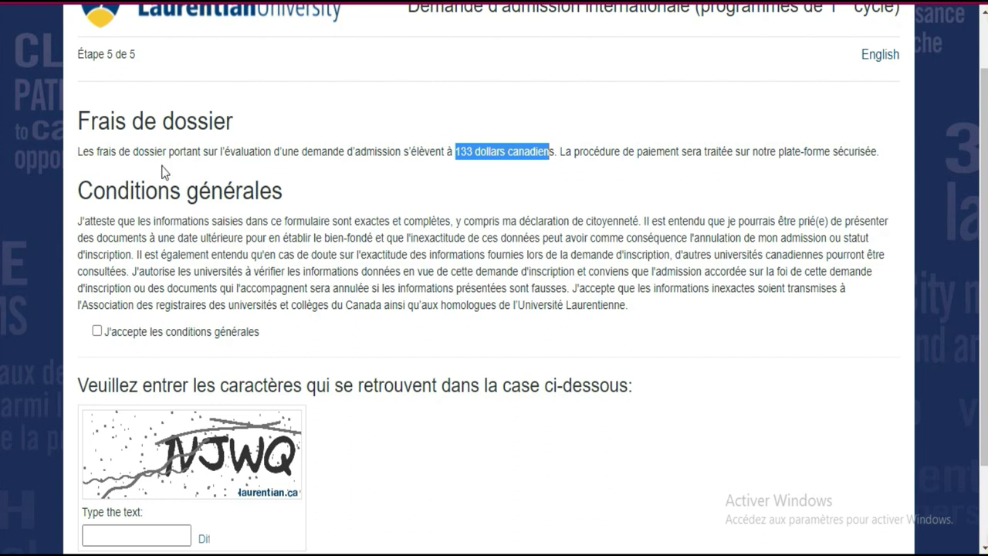
{"action": "left_click", "coordinate": [97, 332]}
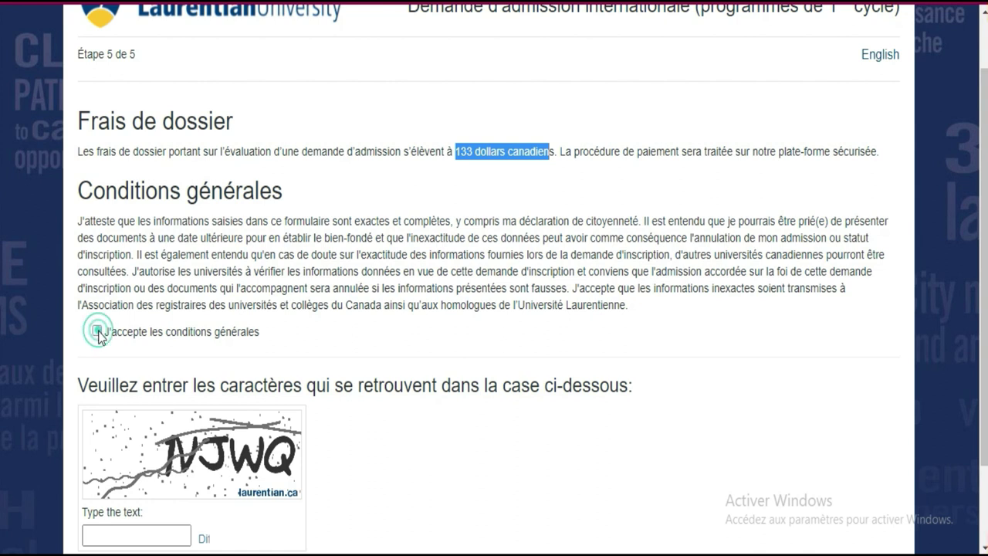
{"action": "scroll", "coordinate": [2, 231], "scroll_direction": "down", "scroll_amount": 1}
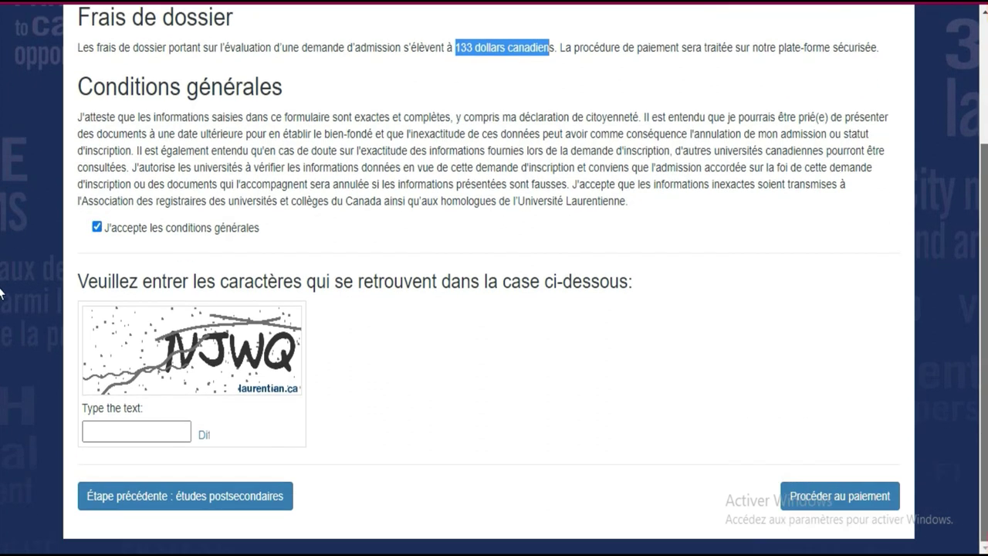
{"action": "left_click", "coordinate": [131, 434]}
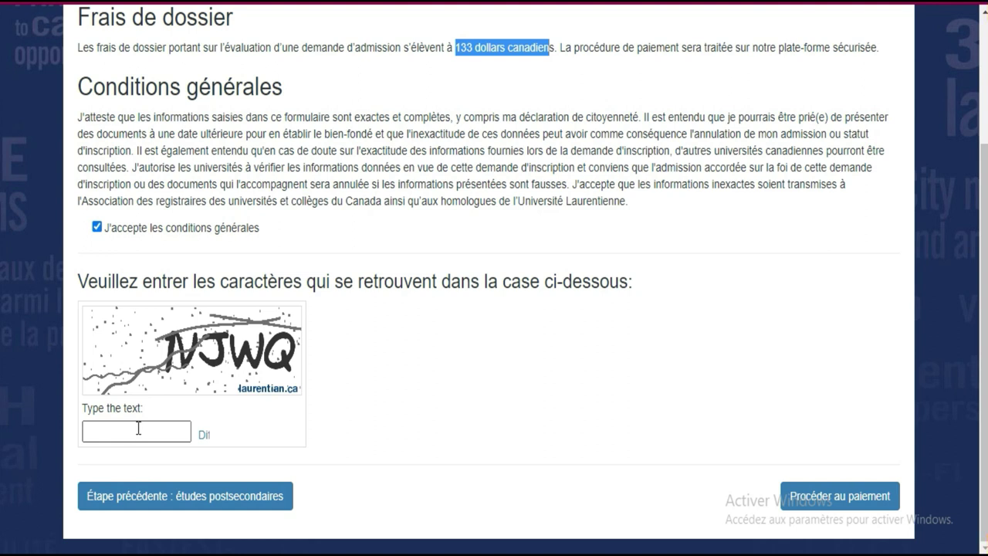
Enter the verification image's characters and submit, retyping them once after a rejection.
{"action": "left_click", "coordinate": [138, 428]}
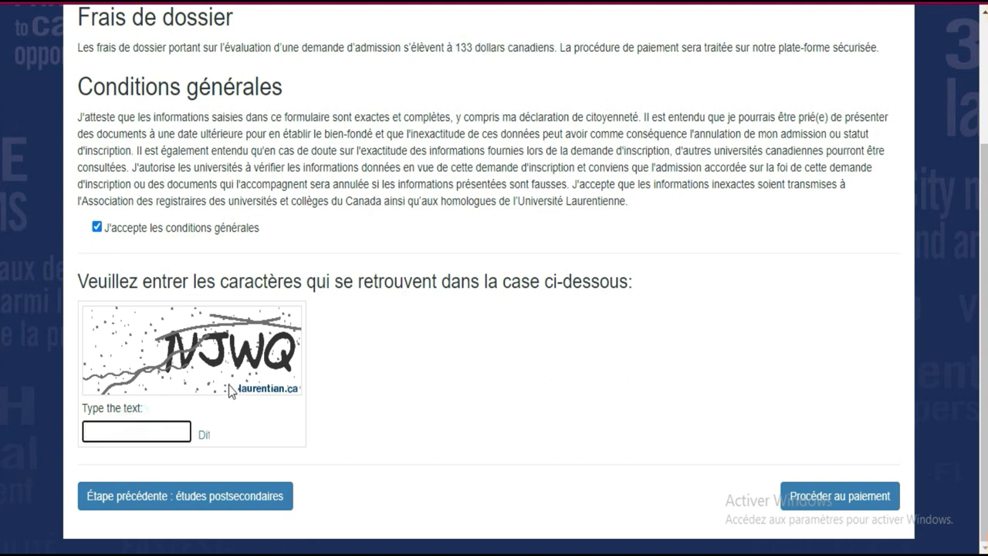
{"action": "type", "text": "njwq"}
{"action": "left_click", "coordinate": [816, 503]}
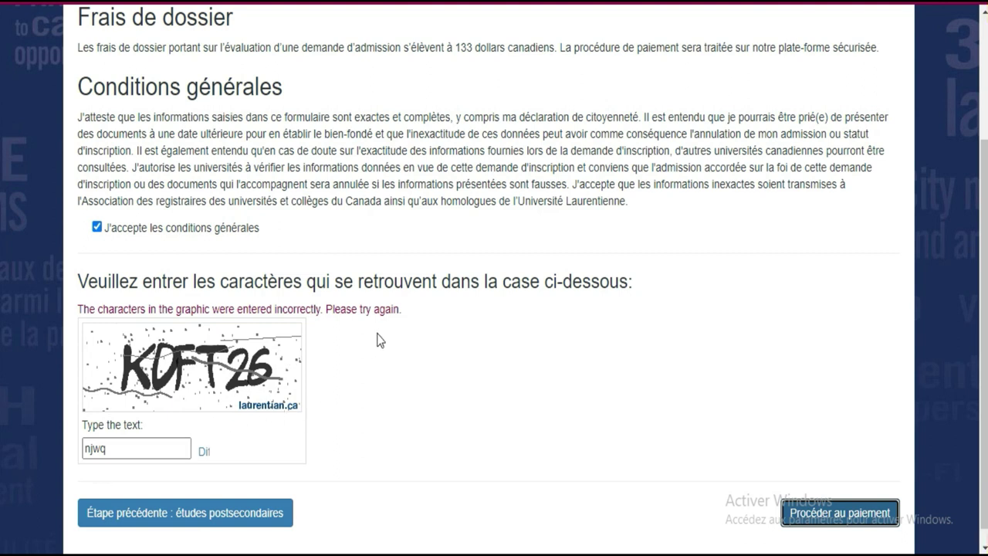
{"action": "double_click", "coordinate": [133, 447]}
{"action": "type", "text": "kj"}
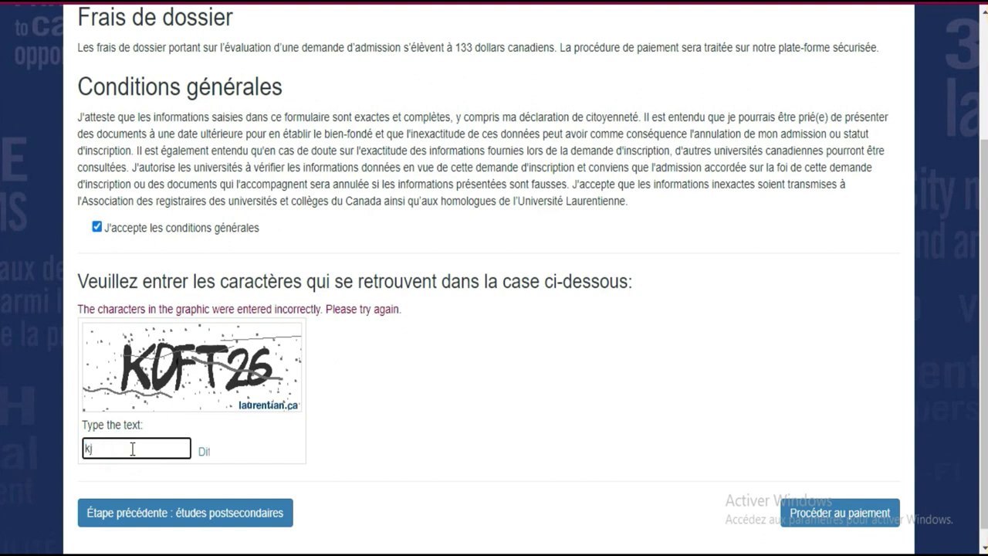
{"action": "key", "text": "BackSpace"}
{"action": "type", "text": "KOFT26"}
{"action": "left_click", "coordinate": [842, 512]}
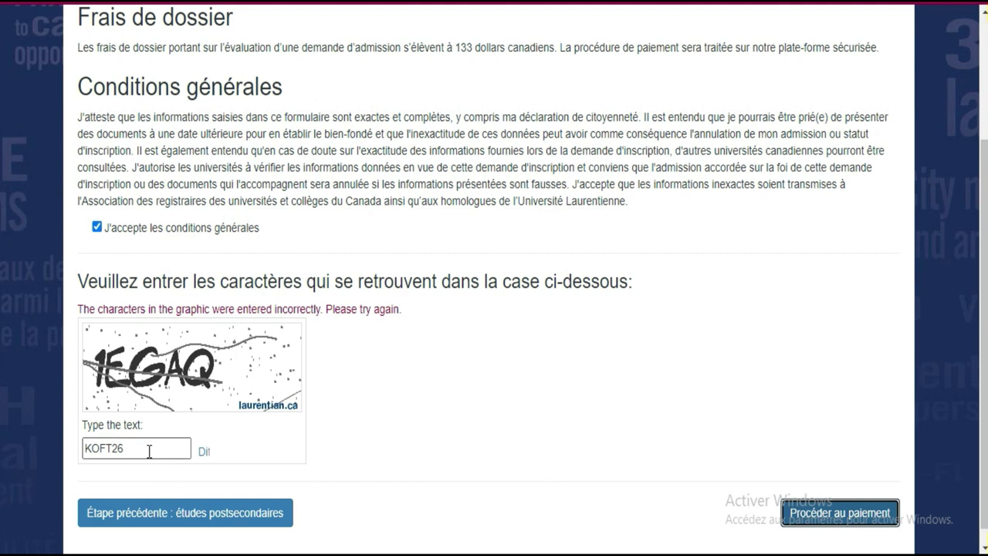
Retype the verification characters twice more until the application proceeds to payment.
{"action": "left_click_drag", "start_coordinate": [149, 450], "coordinate": [68, 446]}
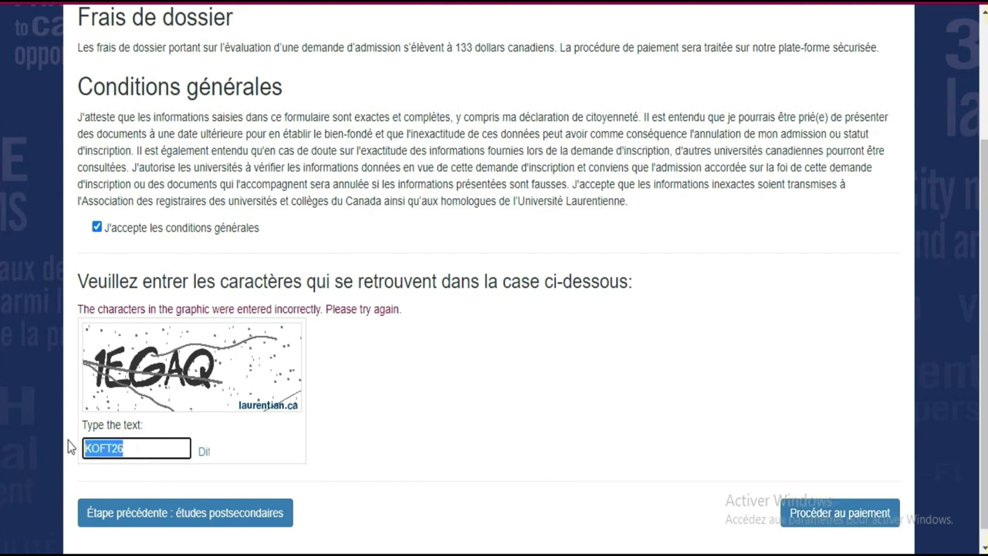
{"action": "type", "text": "1"}
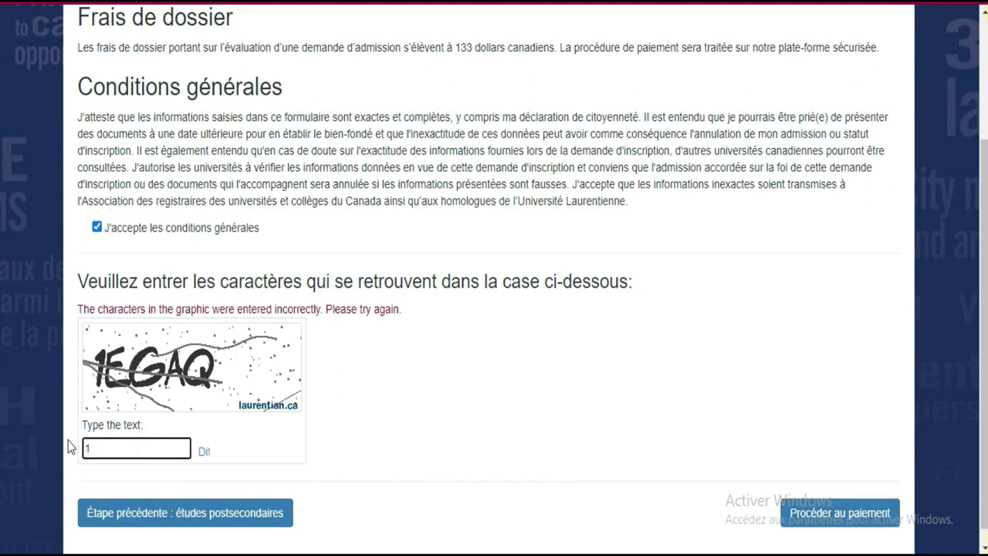
{"action": "type", "text": "E6AQ"}
{"action": "left_click", "coordinate": [835, 518]}
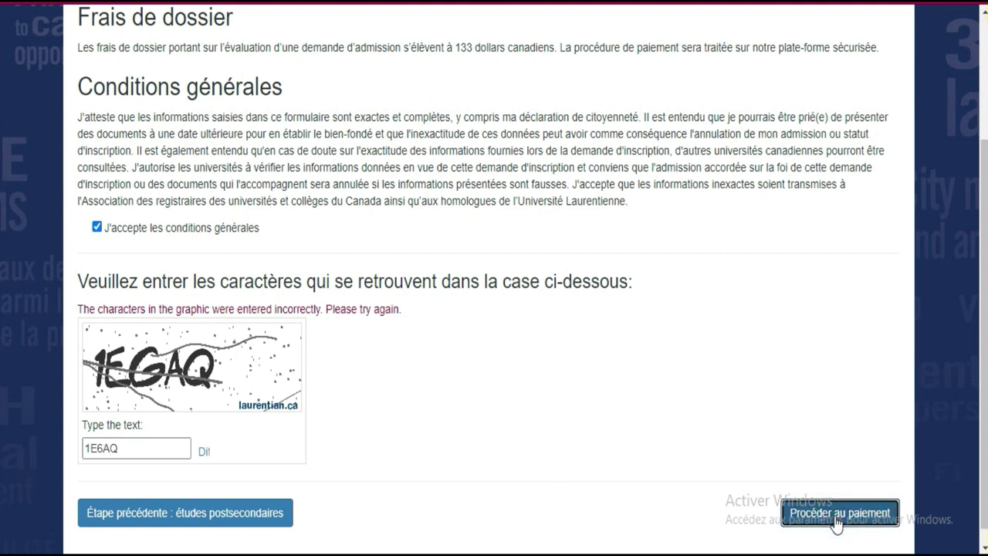
{"action": "left_click", "coordinate": [127, 452]}
{"action": "double_click", "coordinate": [132, 449]}
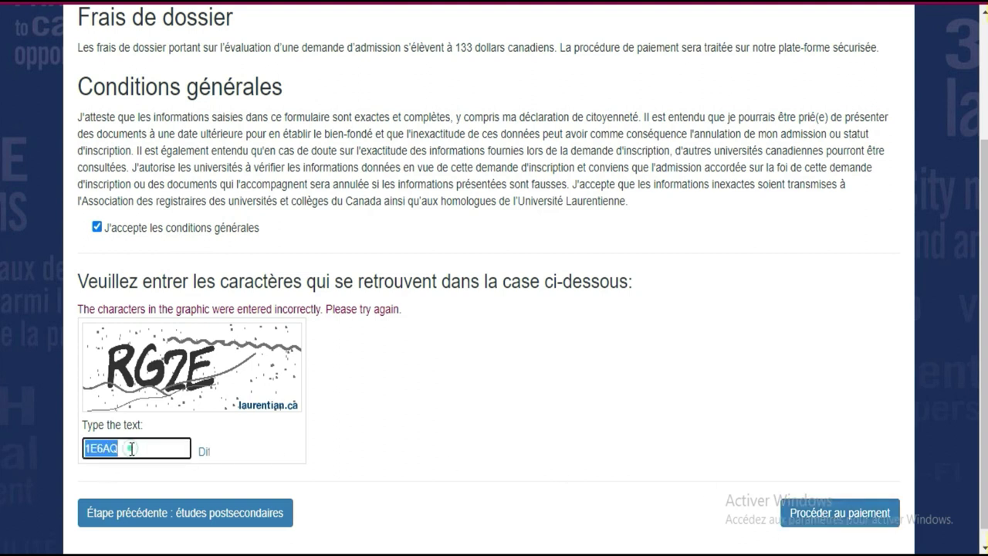
{"action": "type", "text": "R"}
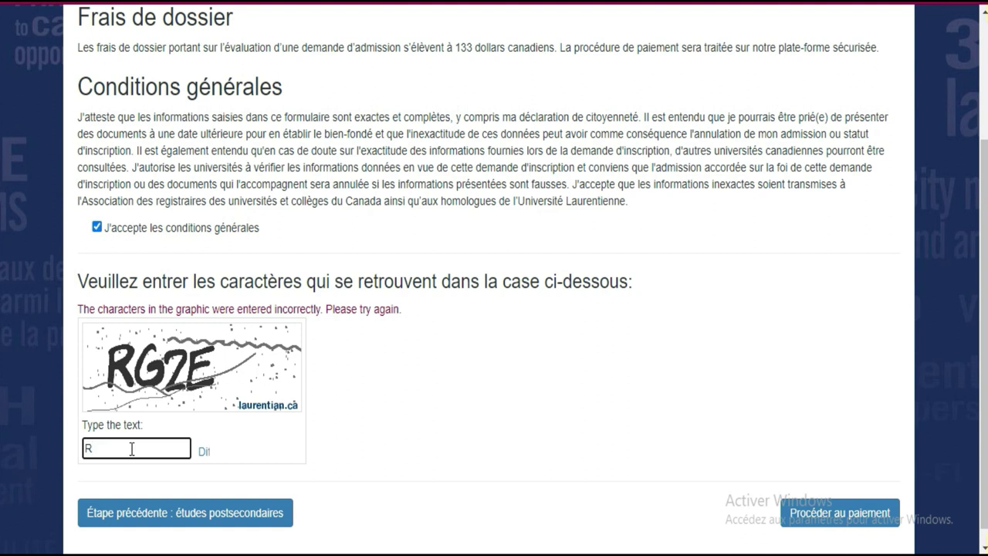
{"action": "type", "text": "G2E"}
{"action": "left_click", "coordinate": [855, 525]}
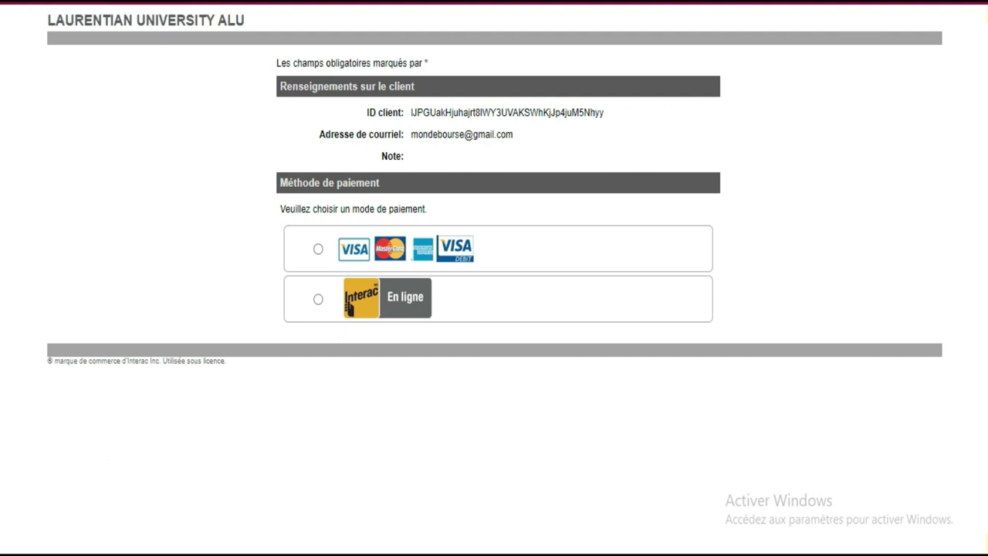
Select the browser address bar to leave the payment page for another web address.
{"action": "key", "text": "ctrl+l"}
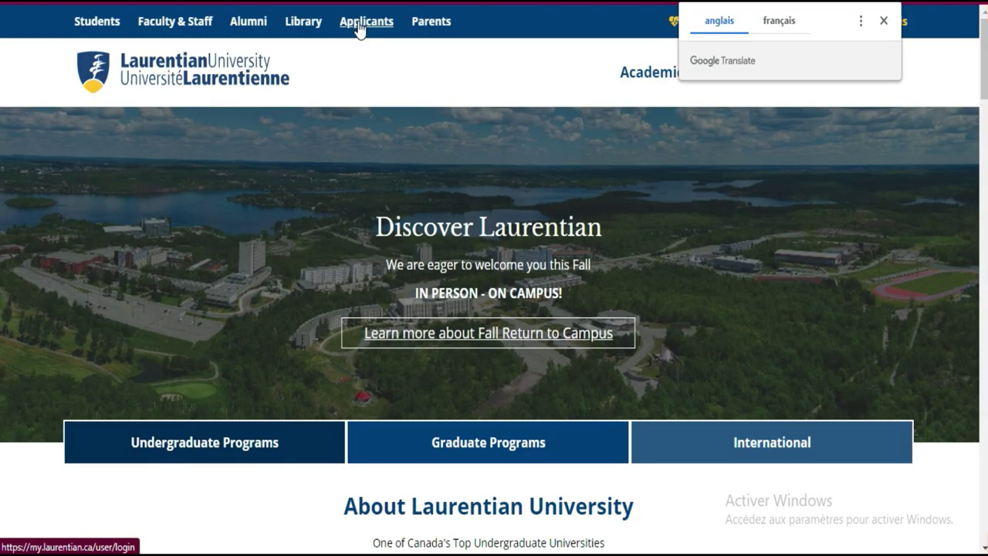
Go to the Applicants sign-in page and open maLaurentienne new-user registration.
{"action": "left_click", "coordinate": [358, 28]}
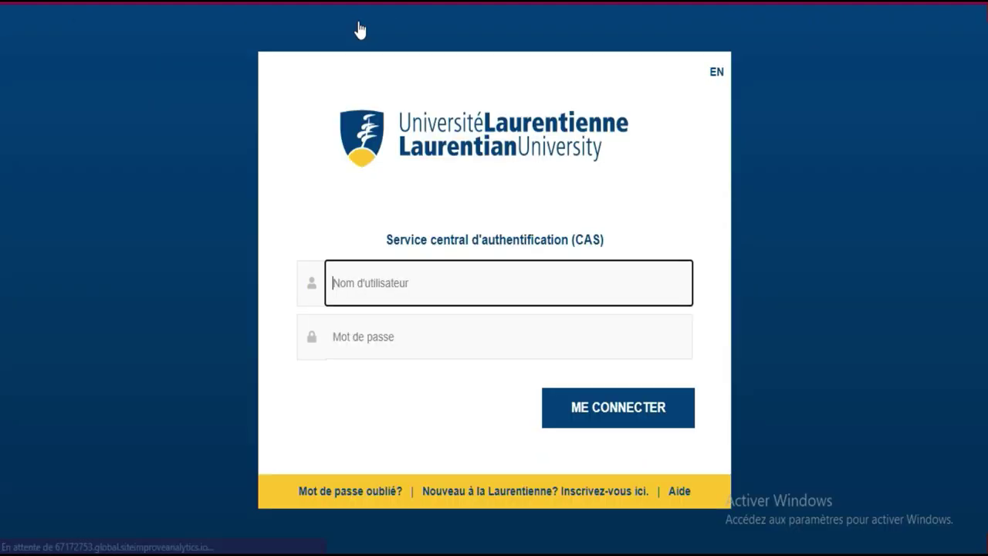
{"action": "left_click", "coordinate": [600, 500]}
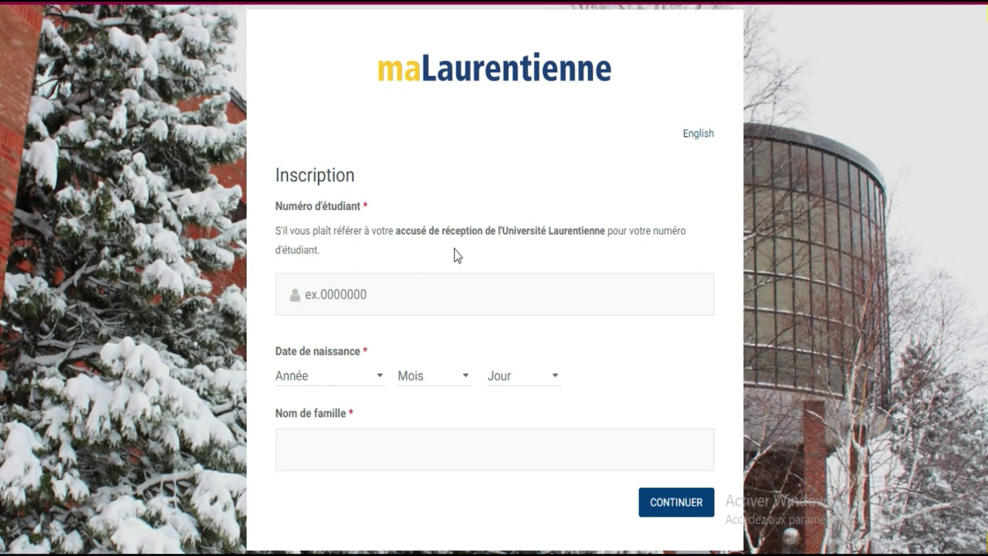
Focus the Inscription form's student number field, then go back to the sign-in page.
{"action": "left_click", "coordinate": [379, 293]}
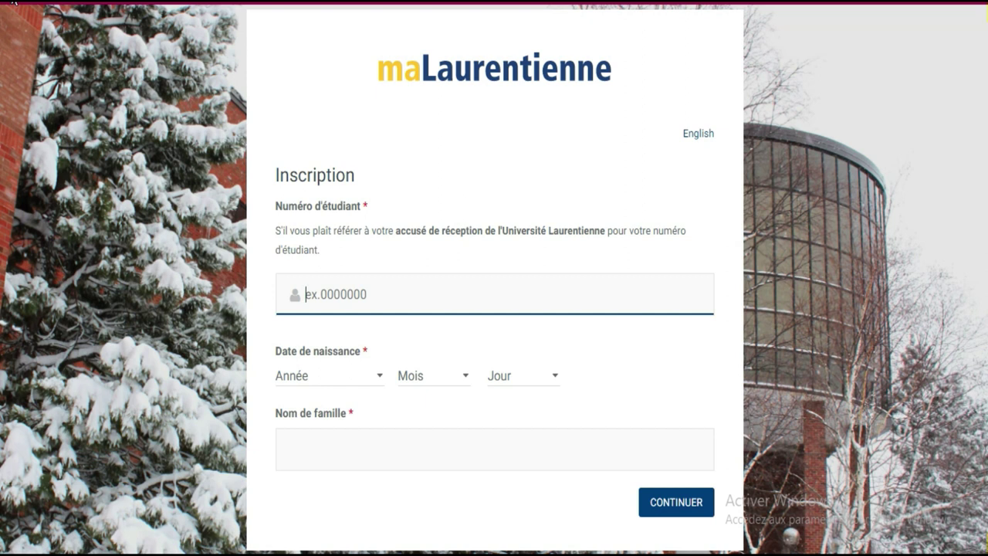
{"action": "left_click", "coordinate": [13, 3]}
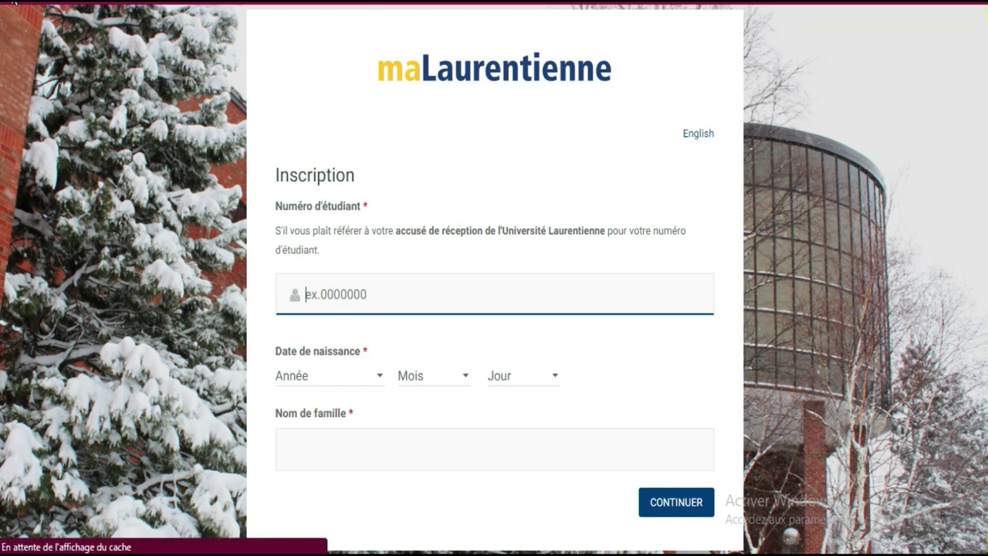